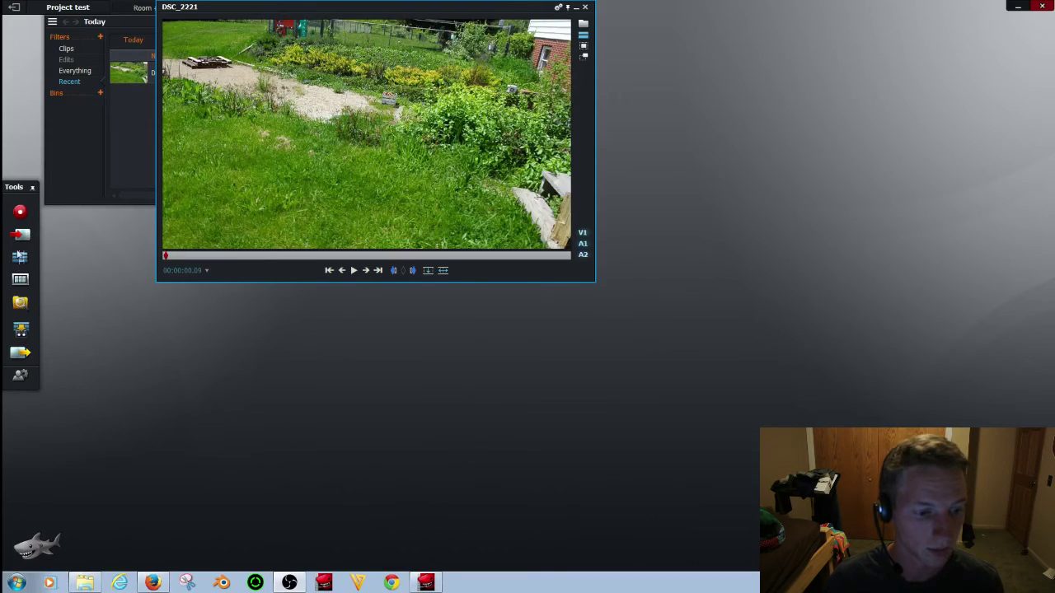
# Create Edit #2 and insert DSC_2221 from 1.21 s to 12.27 s into its timeline.
pyautogui.click(20, 257)
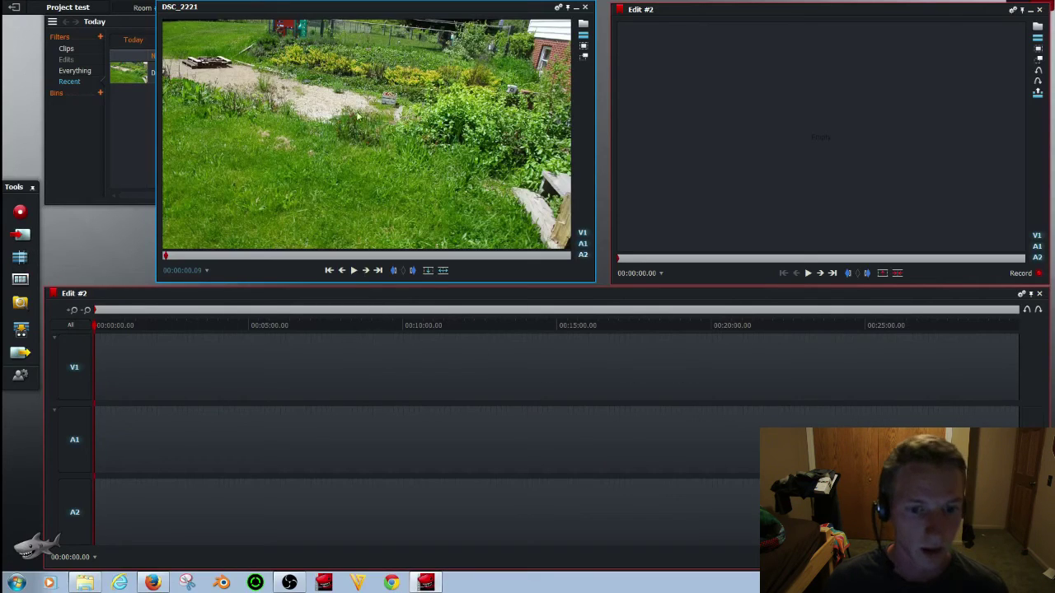
pyautogui.click(183, 256)
pyautogui.click(378, 270)
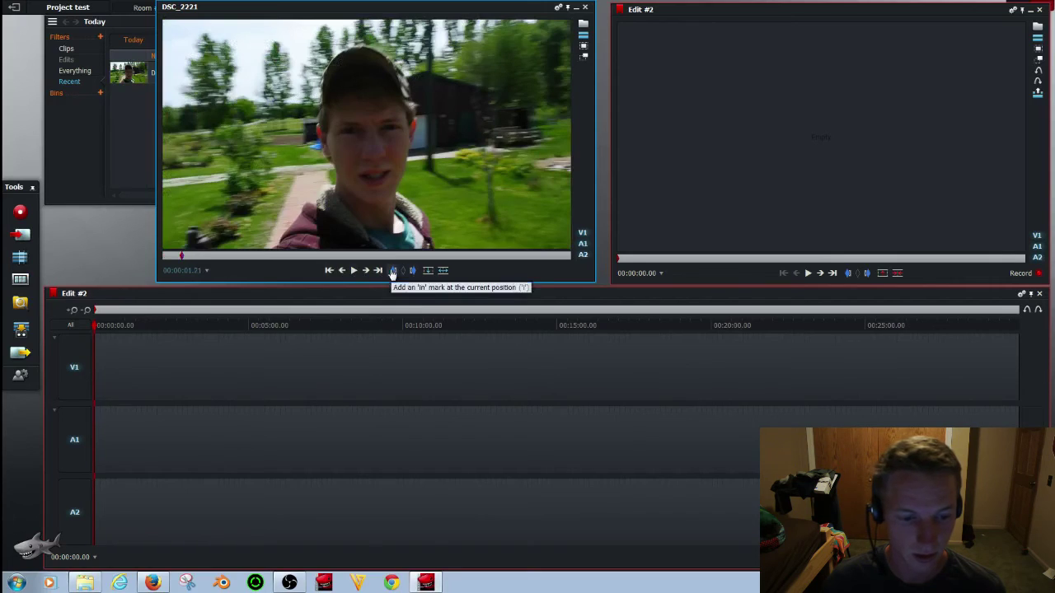
pyautogui.click(394, 270)
pyautogui.click(413, 270)
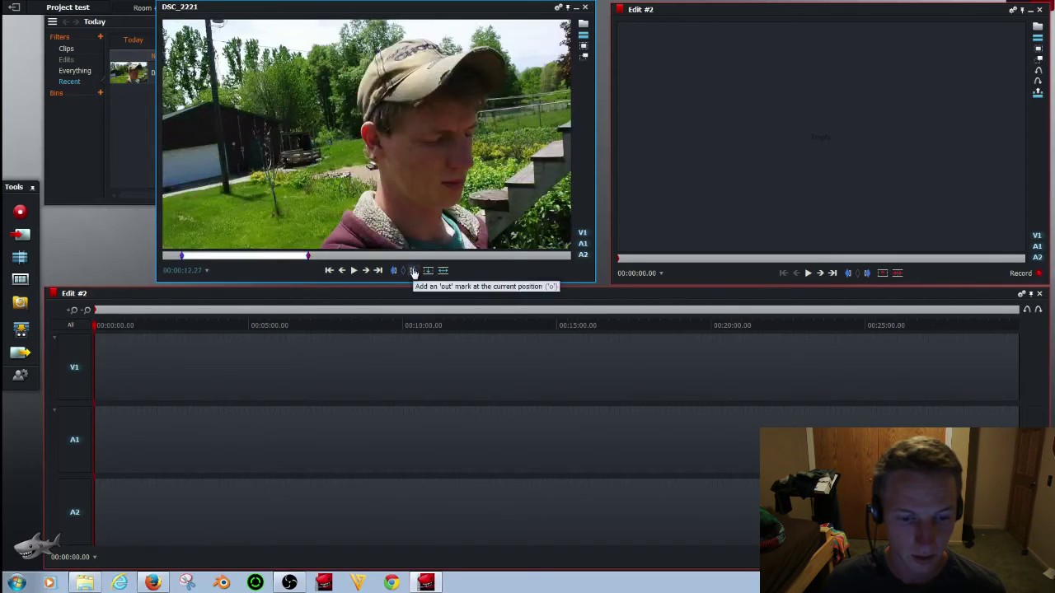
pyautogui.click(443, 271)
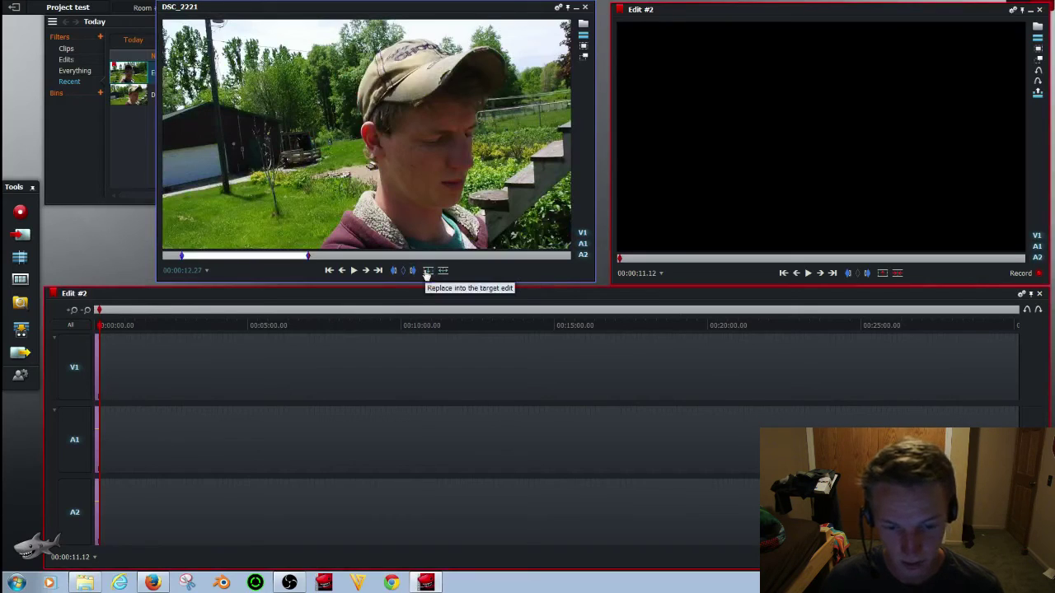
# Zoom the timeline and insert the marked section at the 5-second mark.
pyautogui.click(72, 310)
pyautogui.click(72, 310)
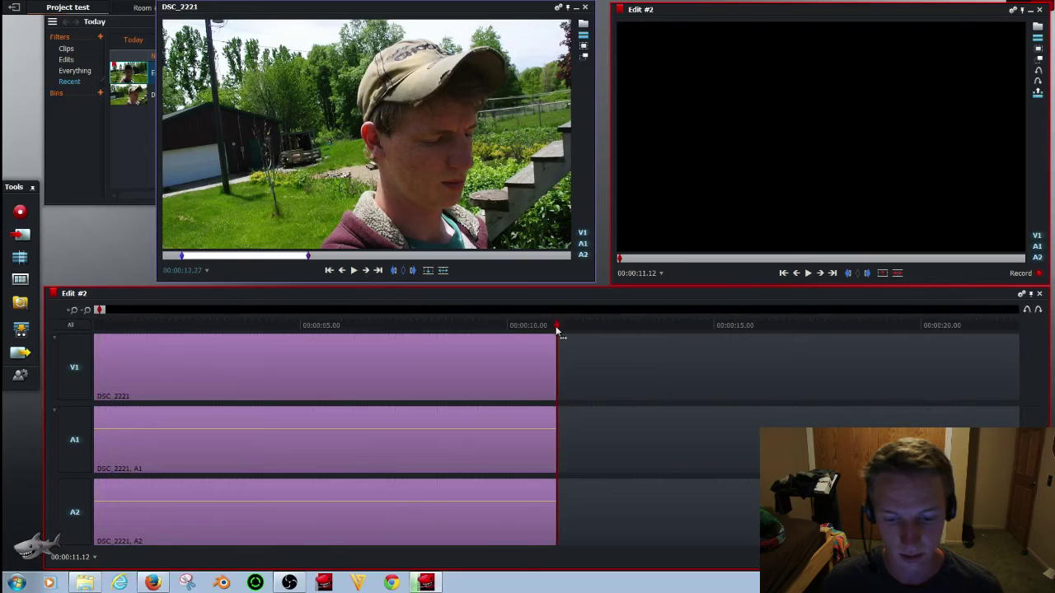
pyautogui.click(459, 327)
pyautogui.click(300, 325)
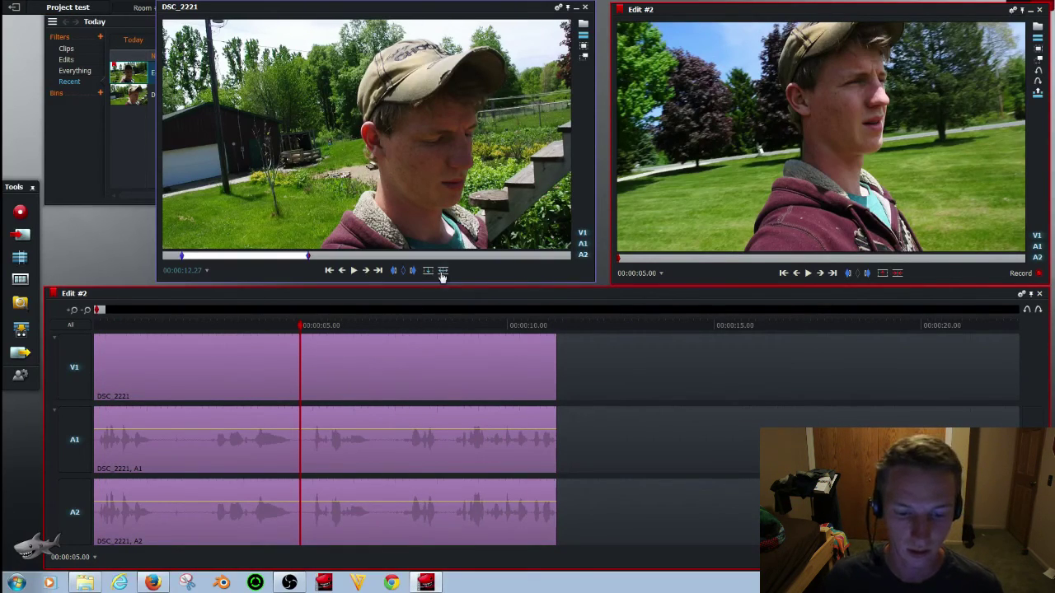
pyautogui.click(443, 272)
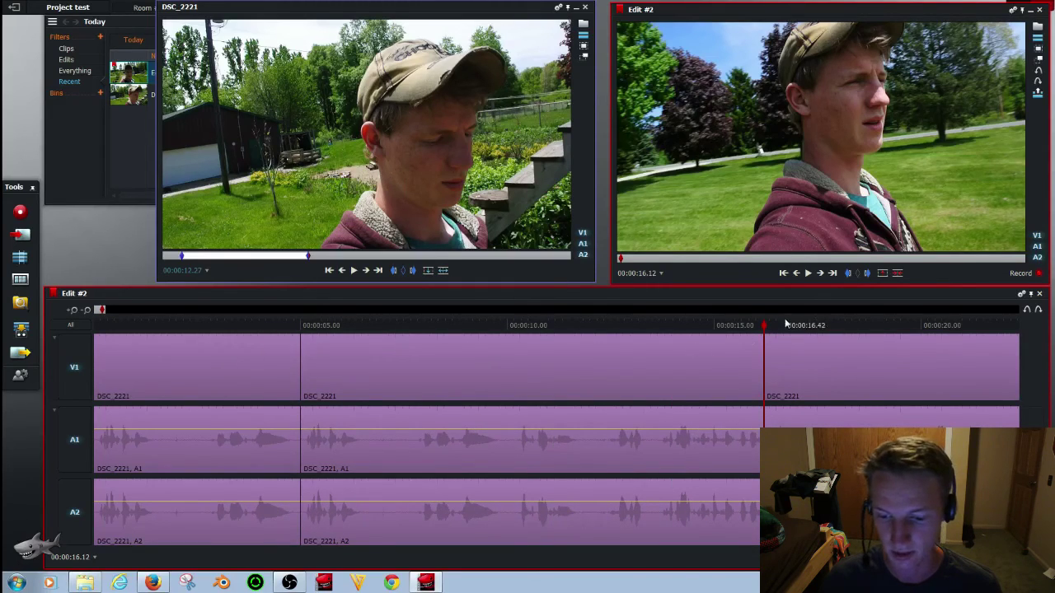
# Undo the insertion, then overwrite from 5 seconds and undo that too.
pyautogui.moveTo(190, 326); pyautogui.dragTo(89, 327)
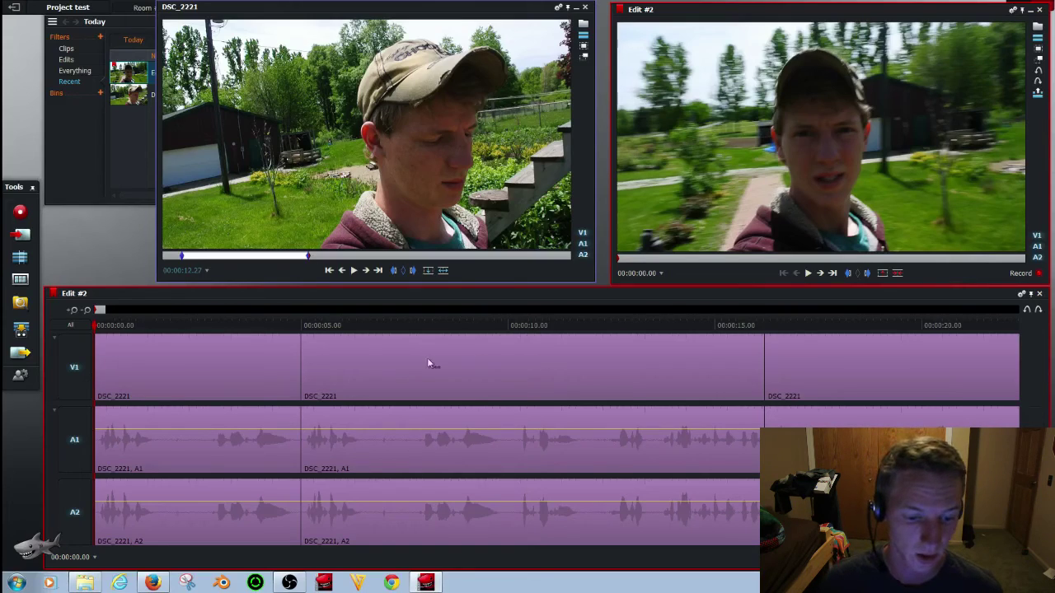
pyautogui.click(1027, 310)
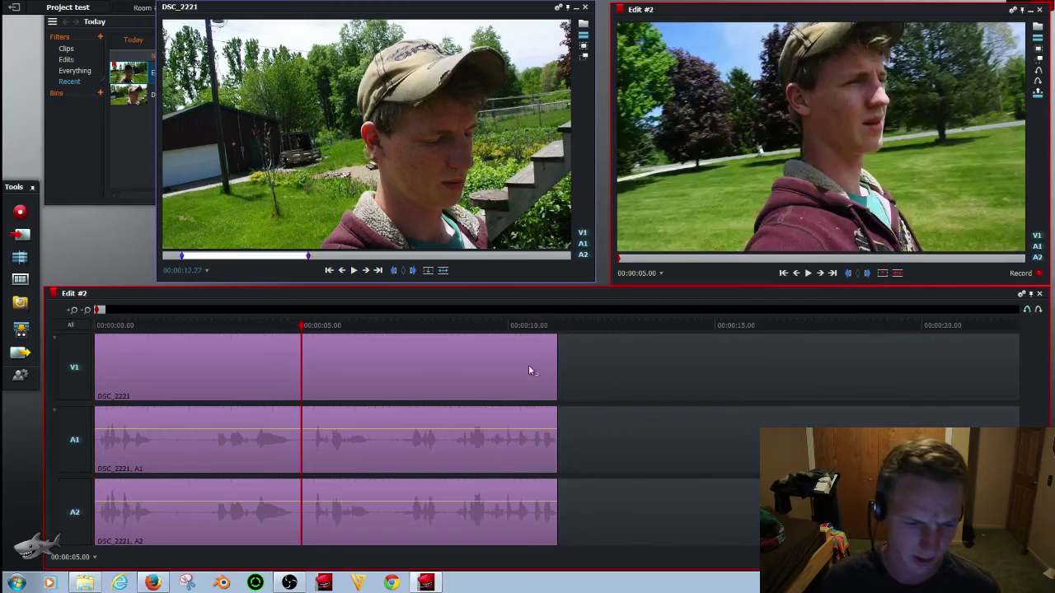
pyautogui.click(428, 271)
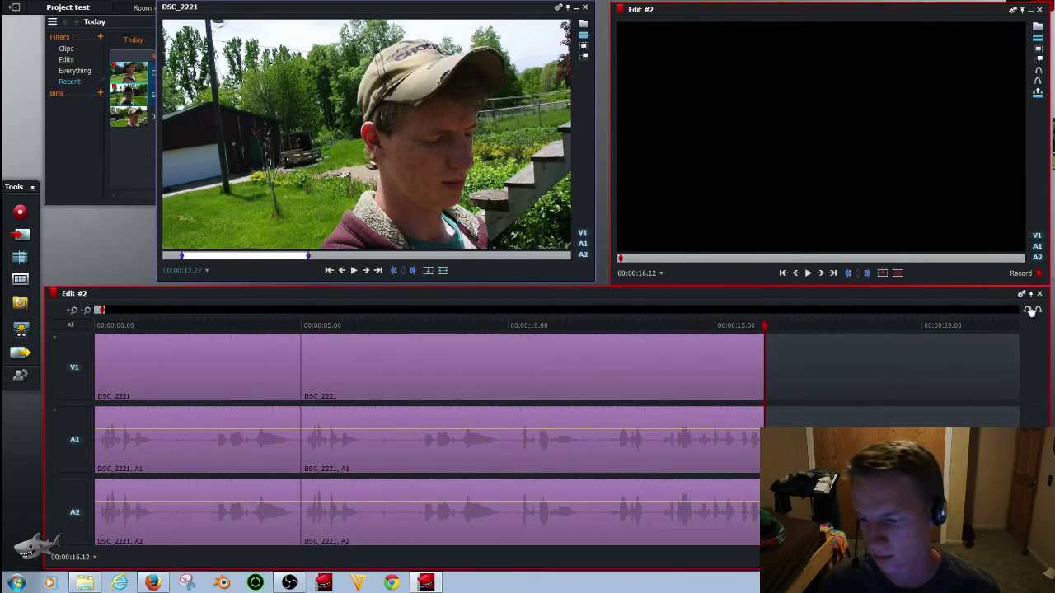
pyautogui.hotkey('ctrl', 'z')
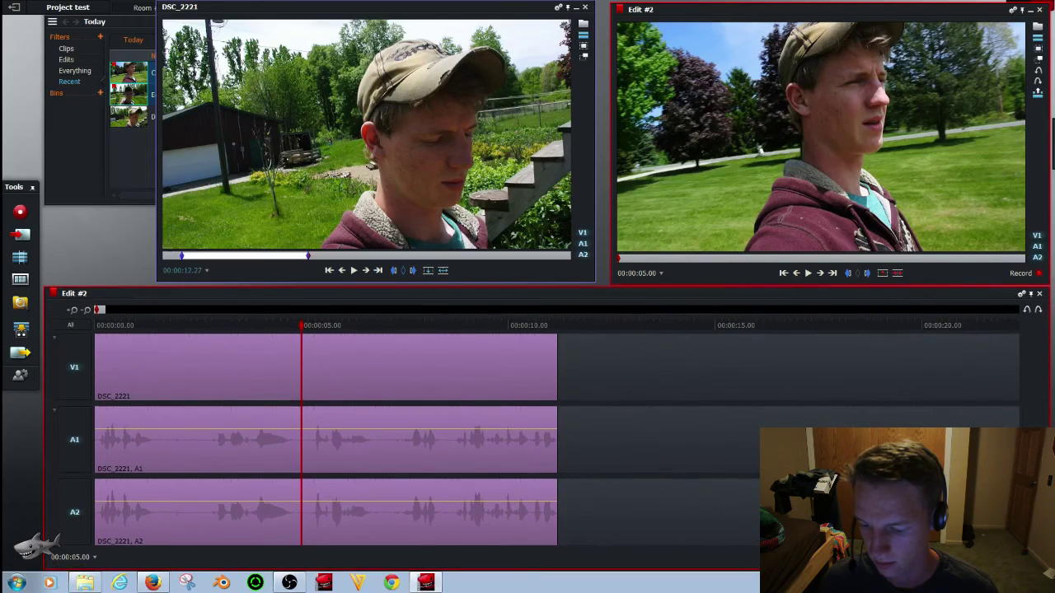
# Add the Colour Tint effect from the Video, Colour category to the DSC_2221 clip.
pyautogui.press('e')
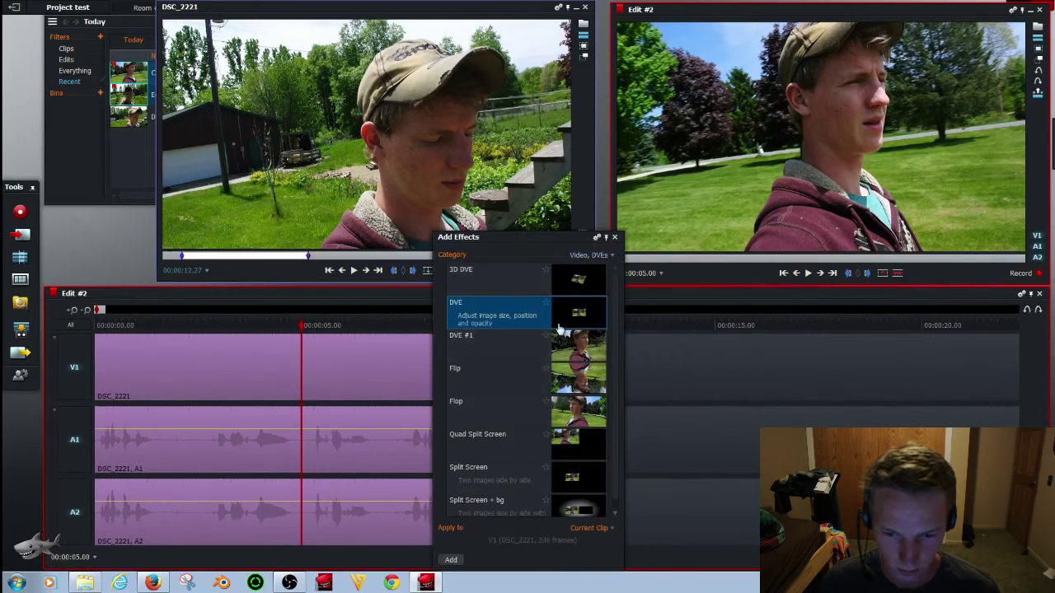
pyautogui.click(584, 258)
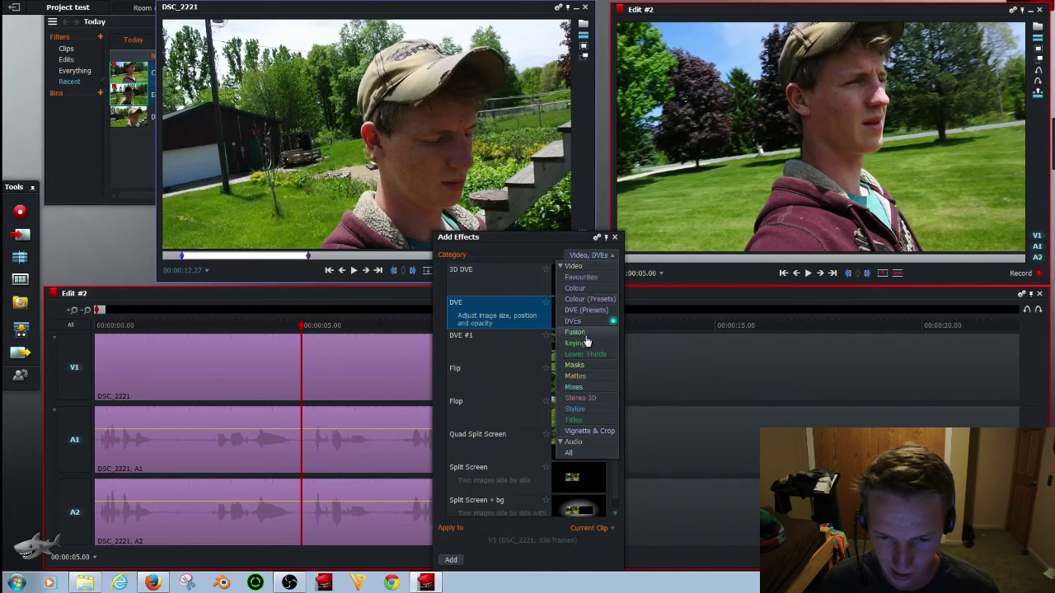
pyautogui.click(575, 288)
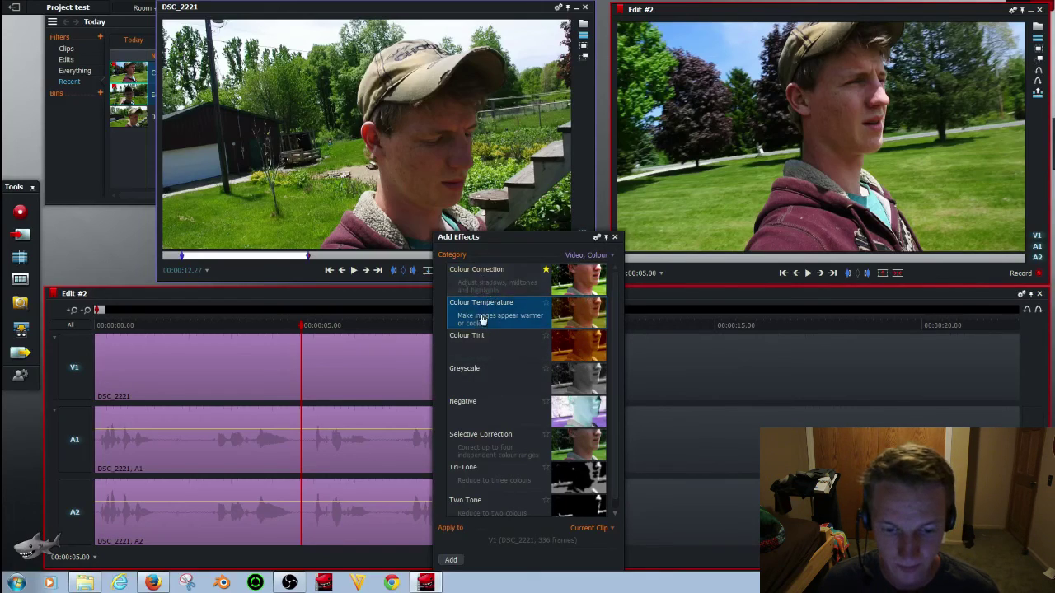
pyautogui.click(484, 351)
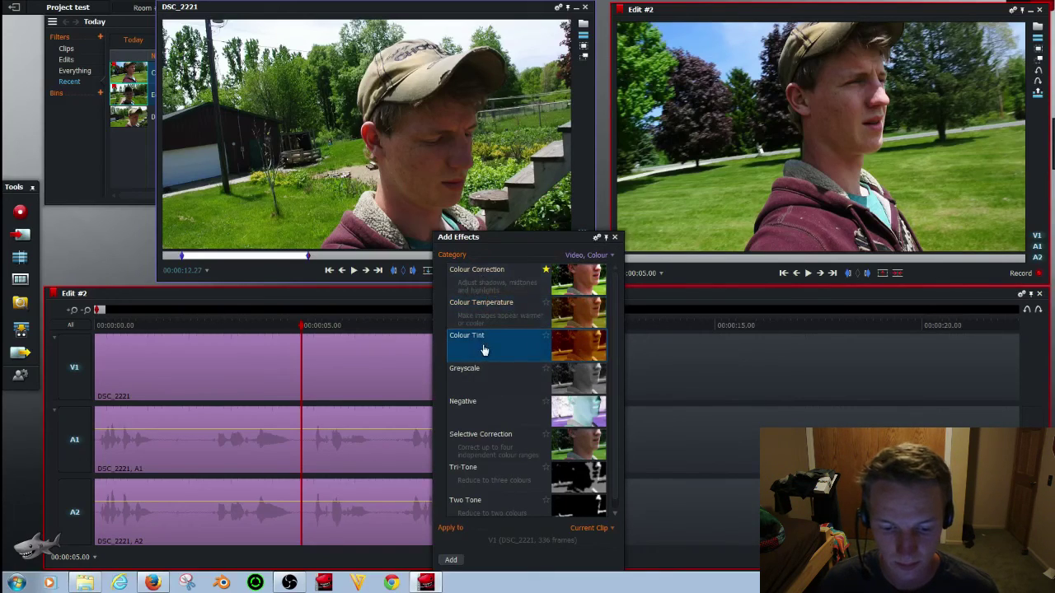
pyautogui.click(451, 560)
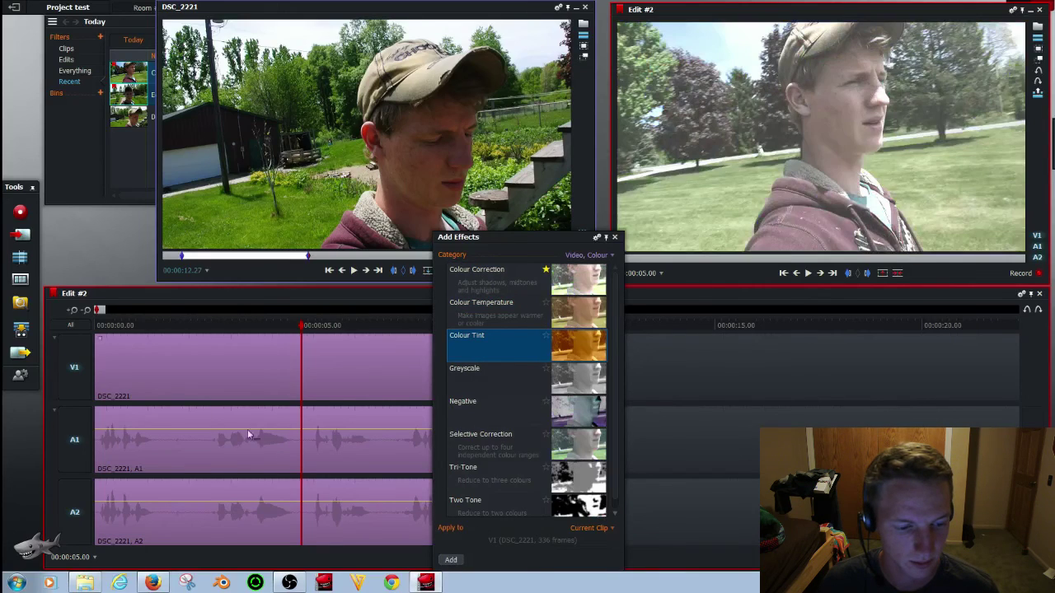
pyautogui.click(614, 237)
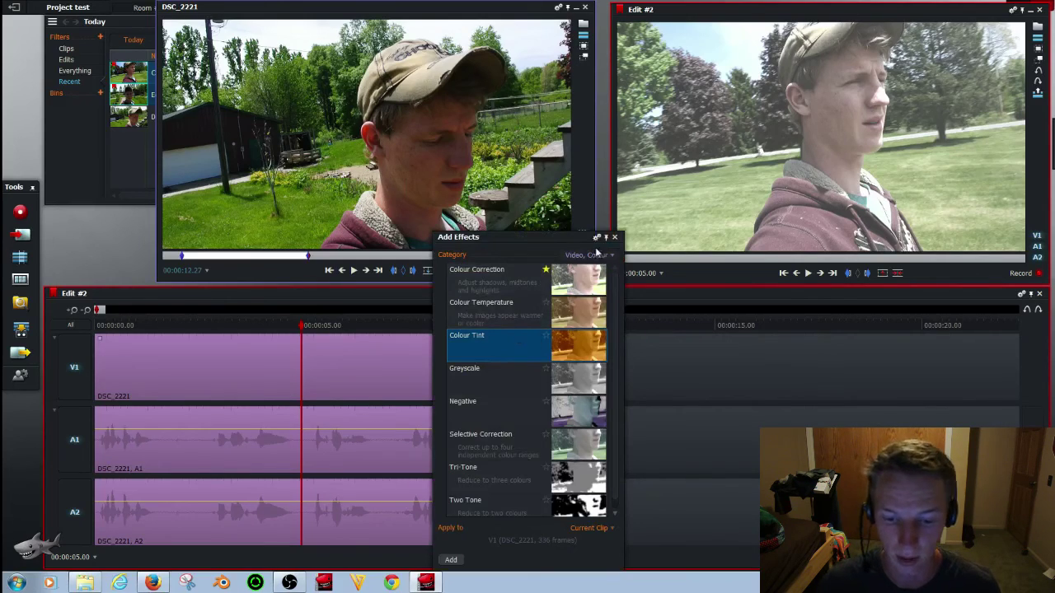
pyautogui.click(614, 237)
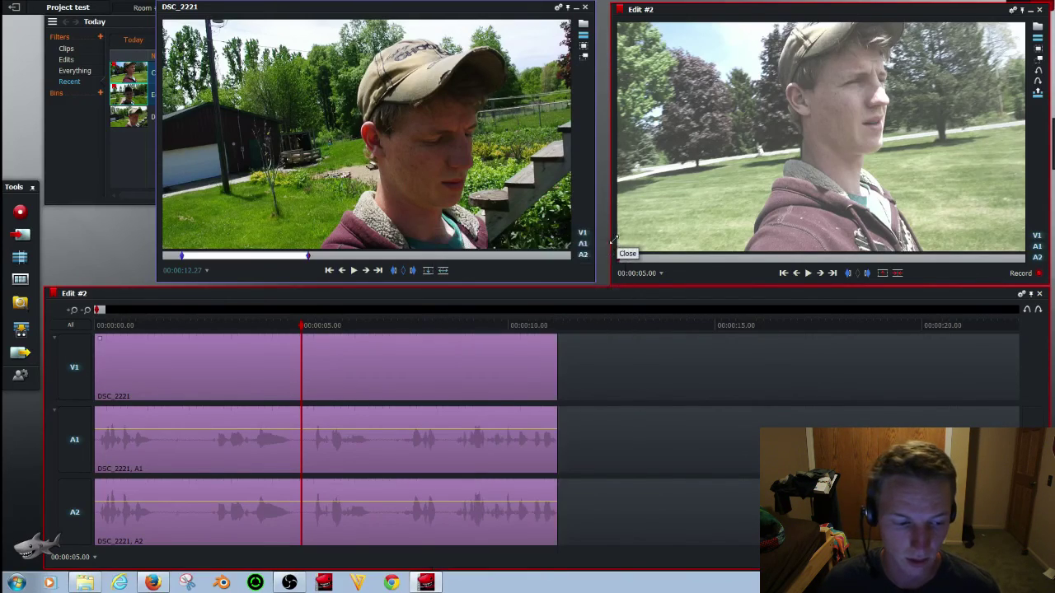
# Lower the clip's Colour Tint Amount to 34.71% in its settings, without saving a template.
pyautogui.rightClick(102, 342)
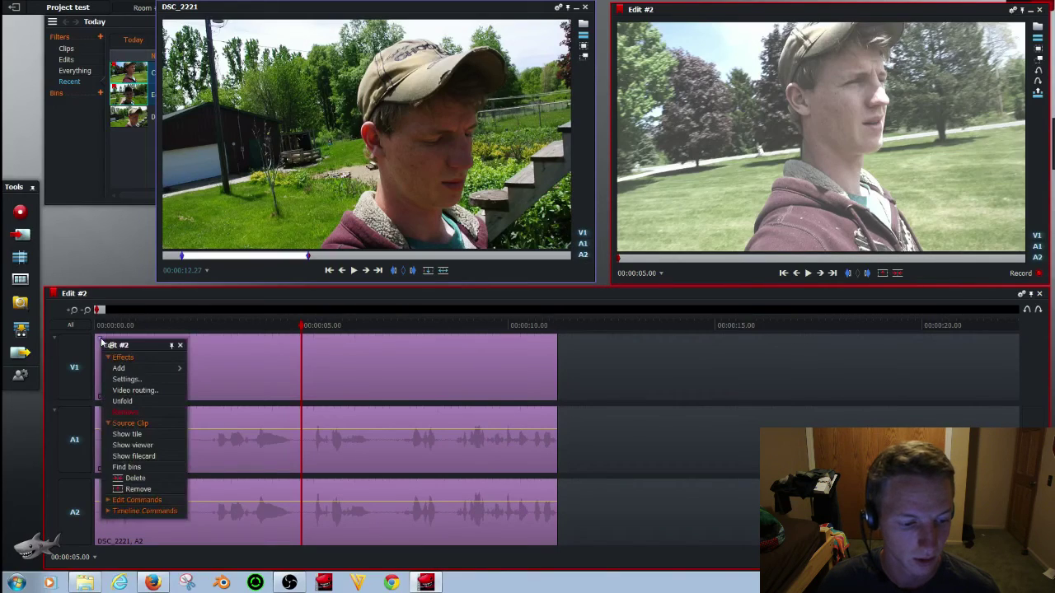
pyautogui.click(148, 384)
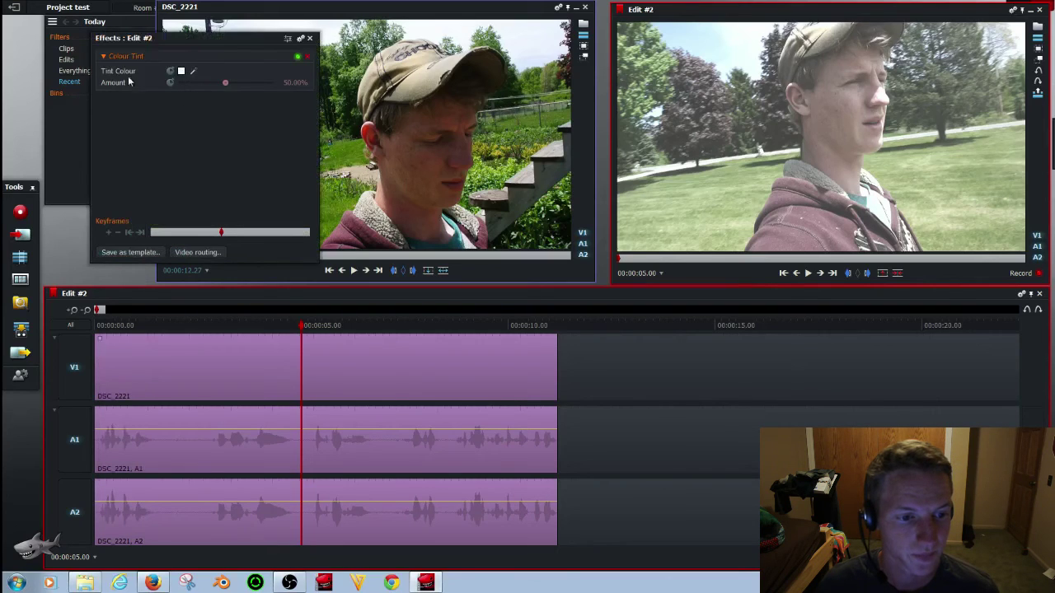
pyautogui.moveTo(219, 83); pyautogui.dragTo(211, 125)
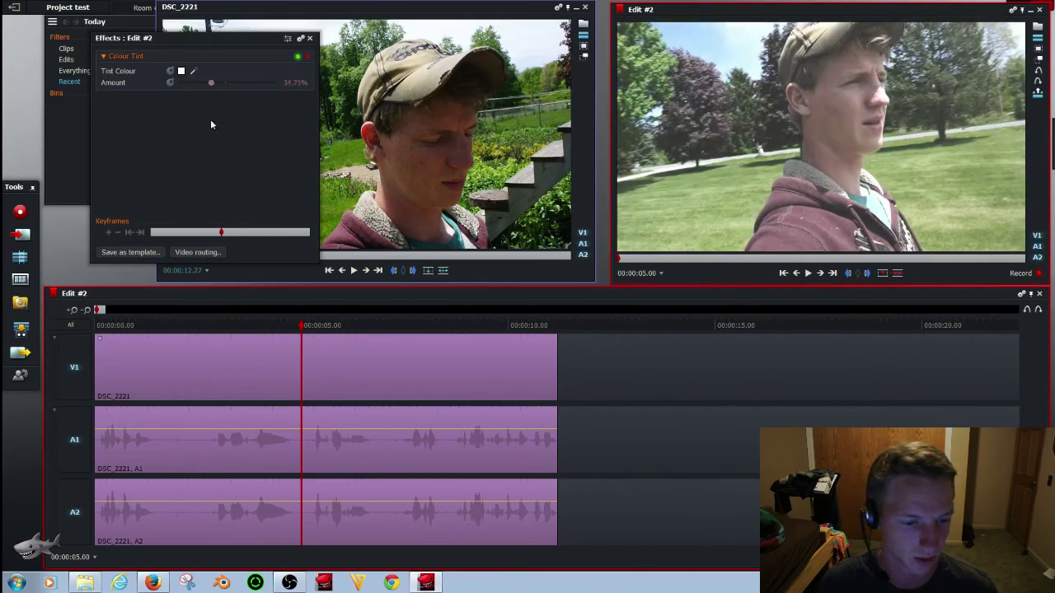
pyautogui.click(130, 252)
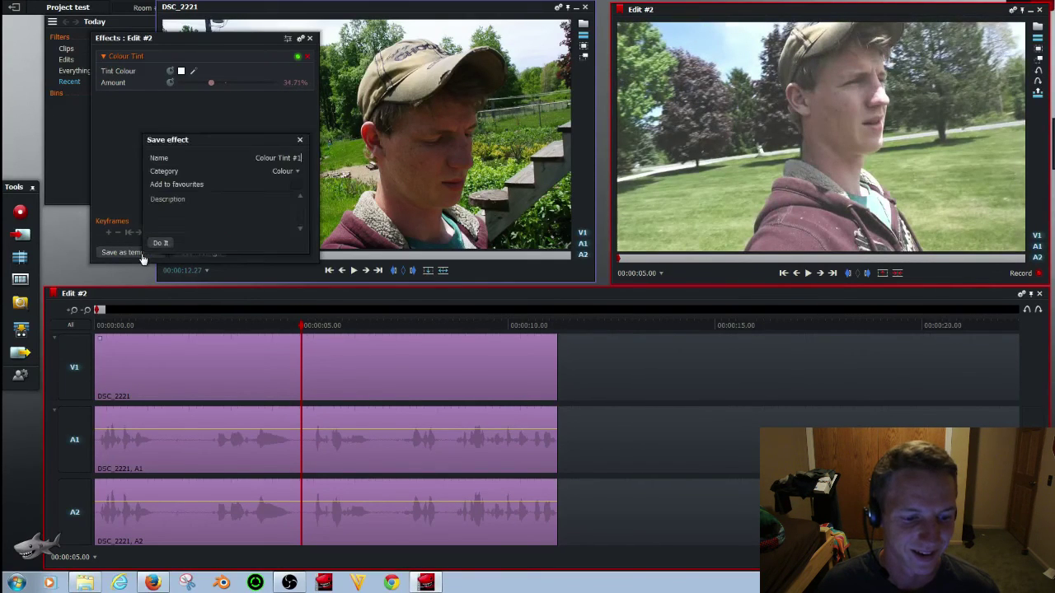
pyautogui.click(299, 140)
# Remove the Colour Tint node from the clip's routing.
pyautogui.click(198, 252)
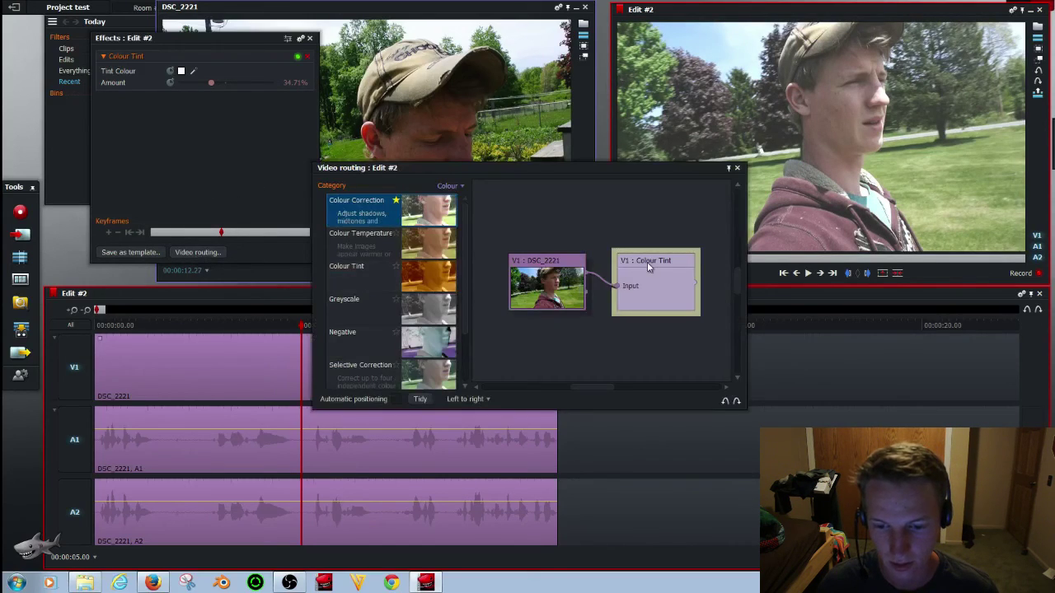
pyautogui.rightClick(647, 262)
pyautogui.click(682, 323)
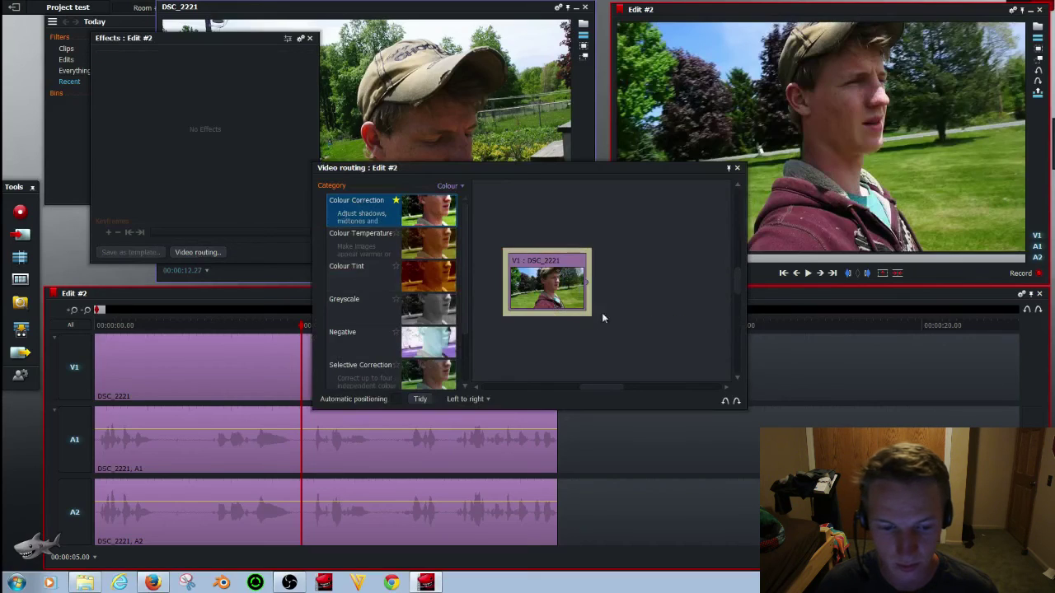
# Add a Tri-Tone node and wire DSC_2221 into its input.
pyautogui.scroll(-2, 464, 281)
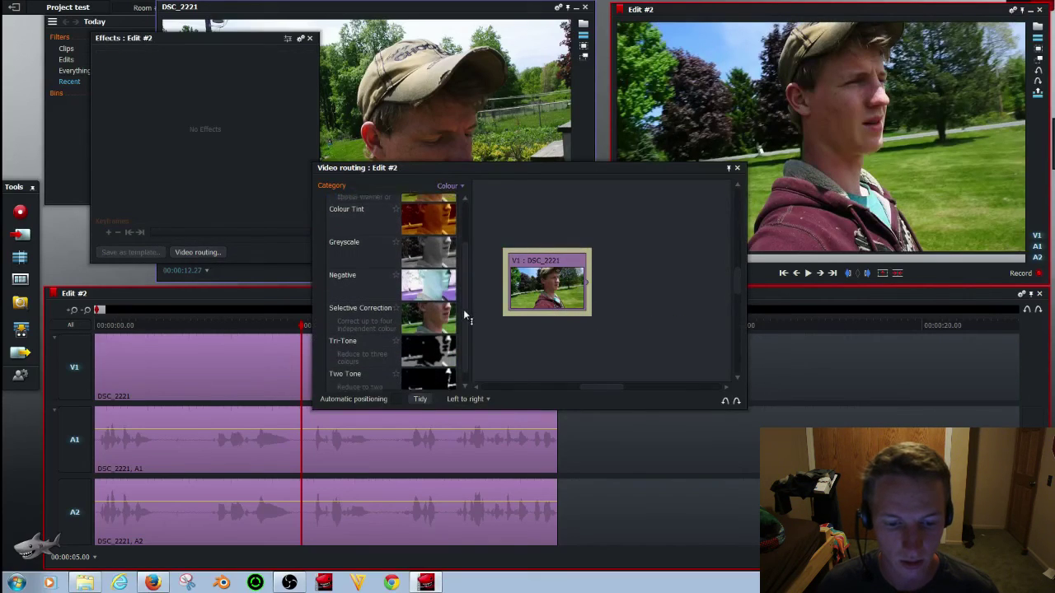
pyautogui.click(418, 339)
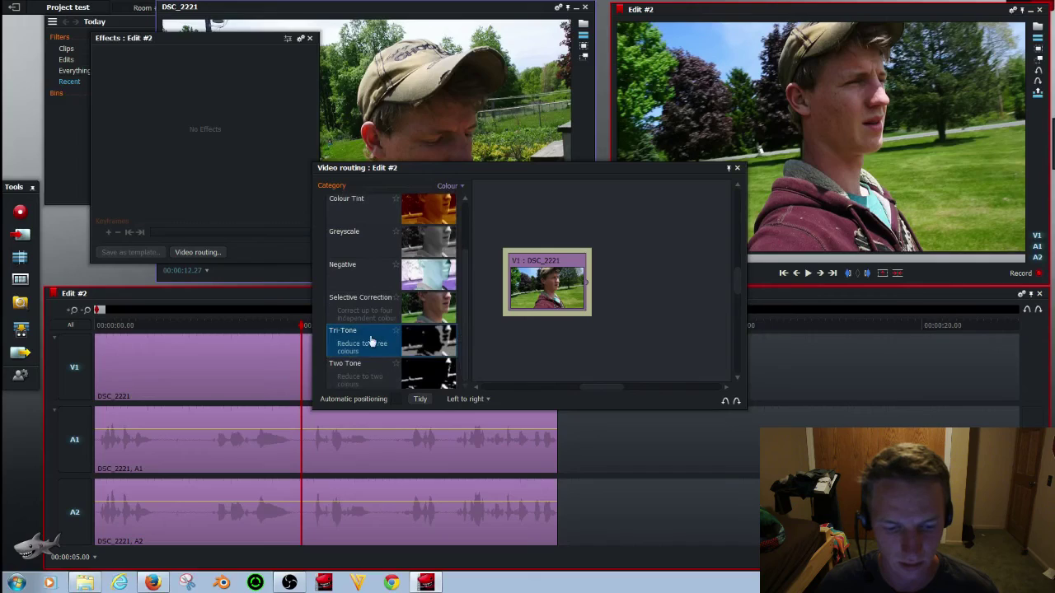
pyautogui.moveTo(369, 343); pyautogui.dragTo(662, 274)
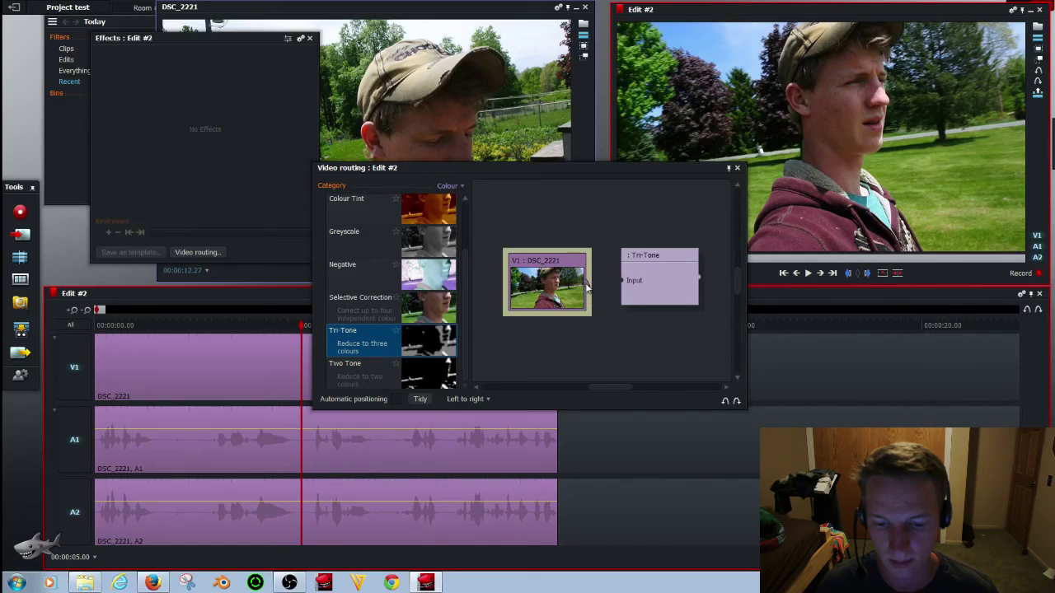
pyautogui.moveTo(587, 283); pyautogui.dragTo(625, 284)
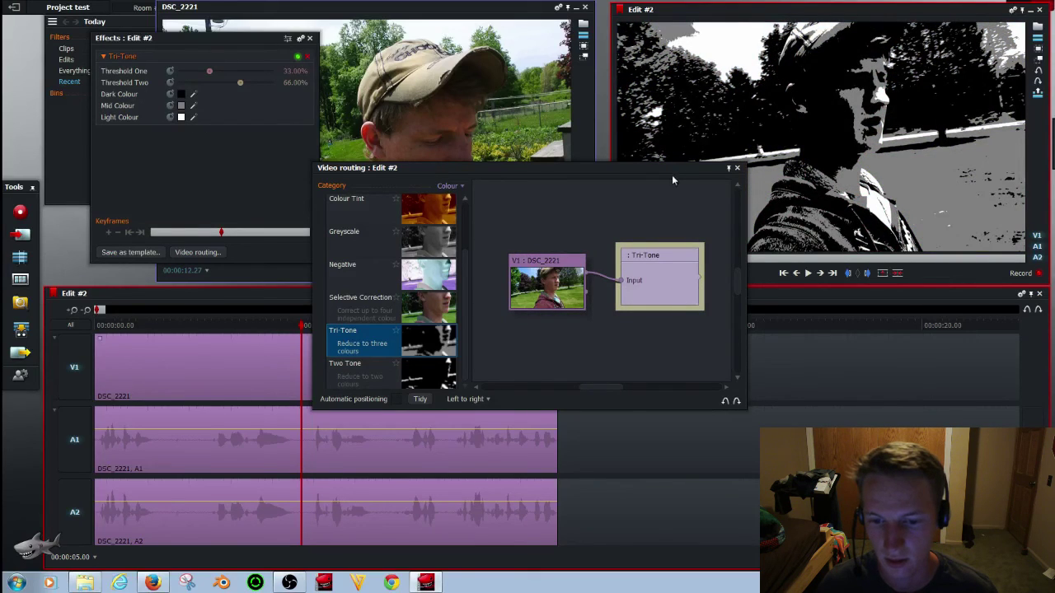
# Play back part of the clip to preview the Tri-Tone look.
pyautogui.moveTo(672, 175); pyautogui.dragTo(459, 65)
pyautogui.click(808, 274)
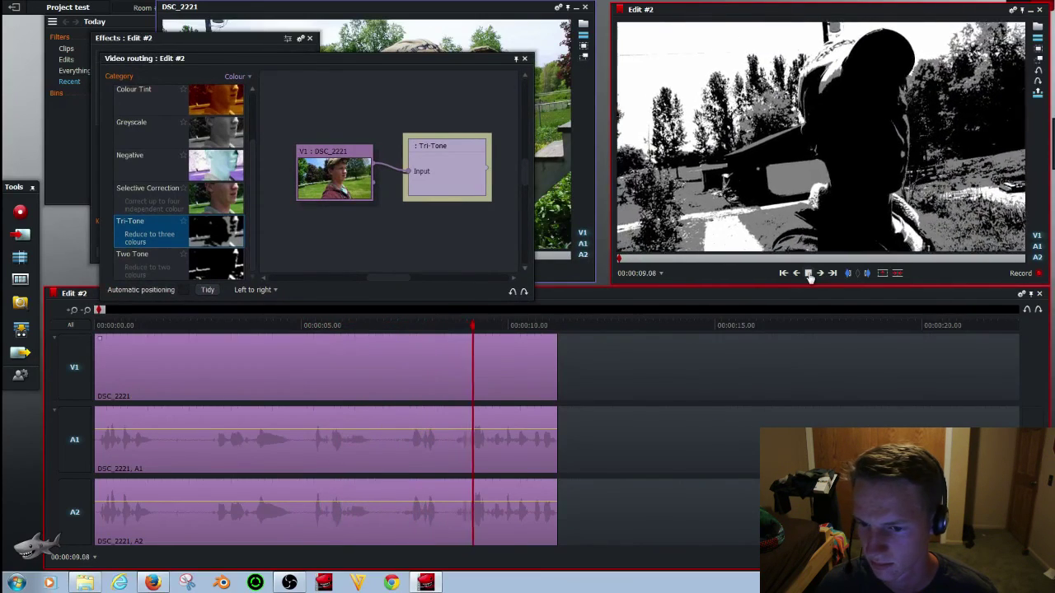
pyautogui.click(808, 274)
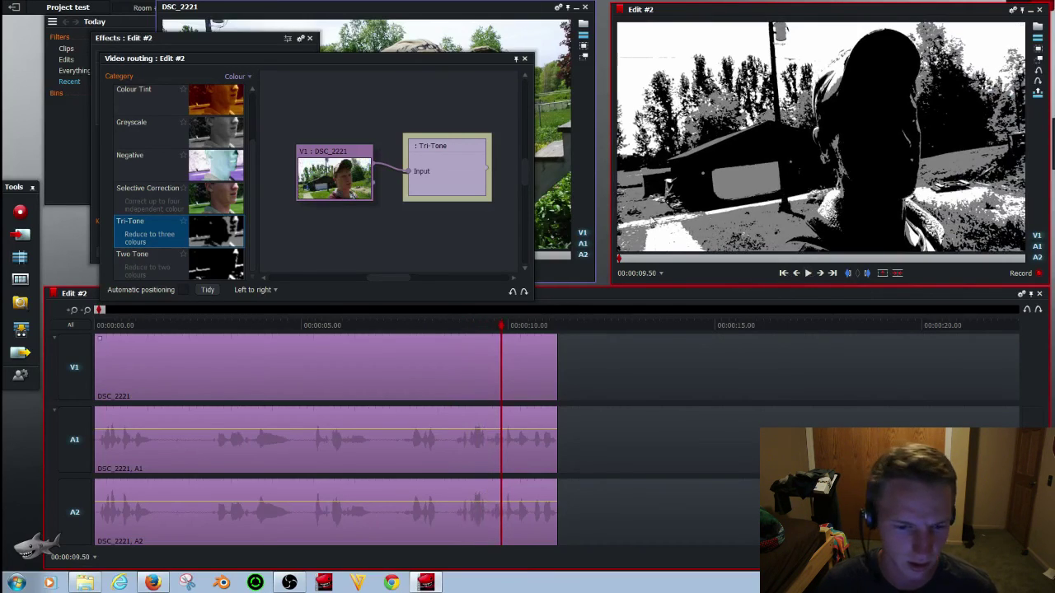
pyautogui.moveTo(410, 182); pyautogui.dragTo(420, 190)
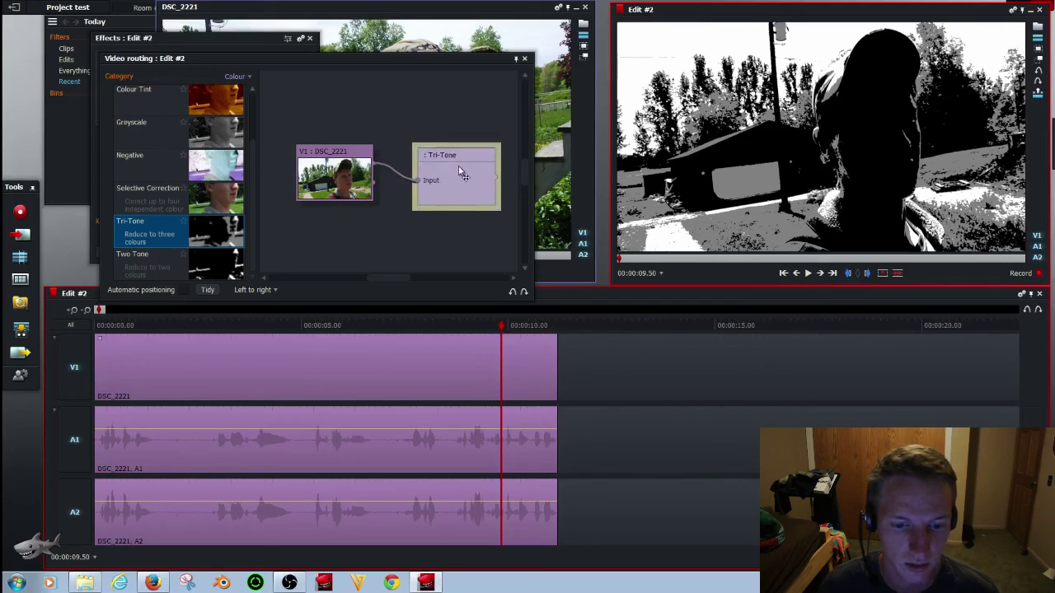
# Delete the Tri-Tone node and drop a Colour Temperature node next to DSC_2221.
pyautogui.rightClick(464, 176)
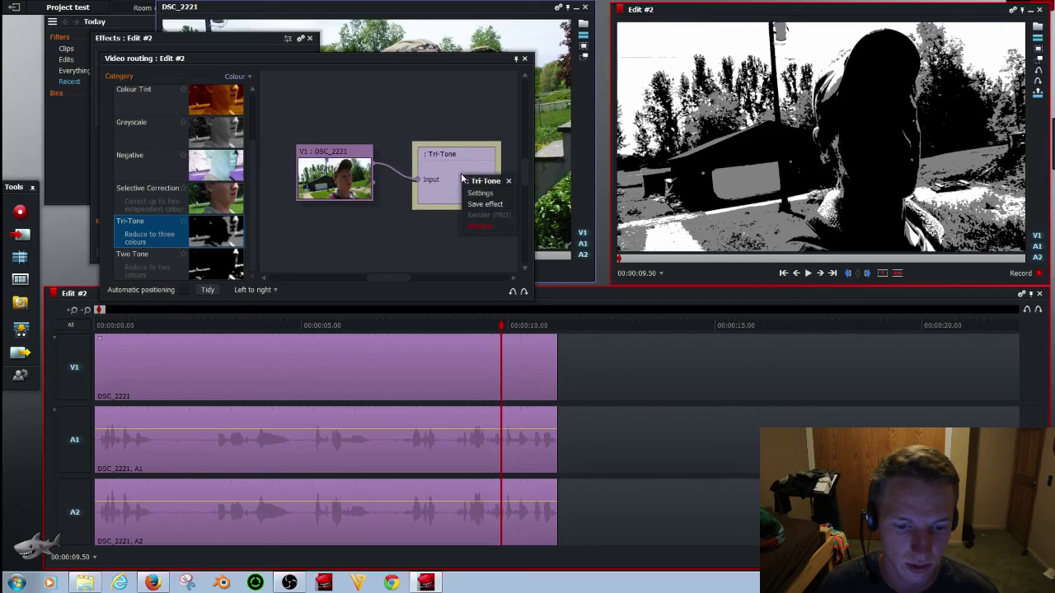
pyautogui.click(477, 226)
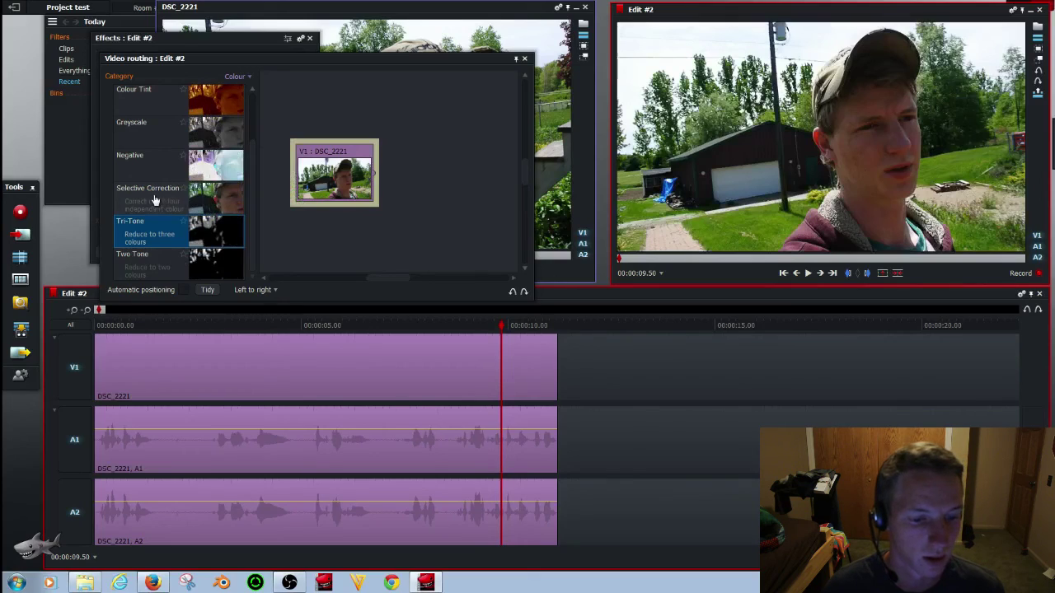
pyautogui.scroll(2, 175, 169)
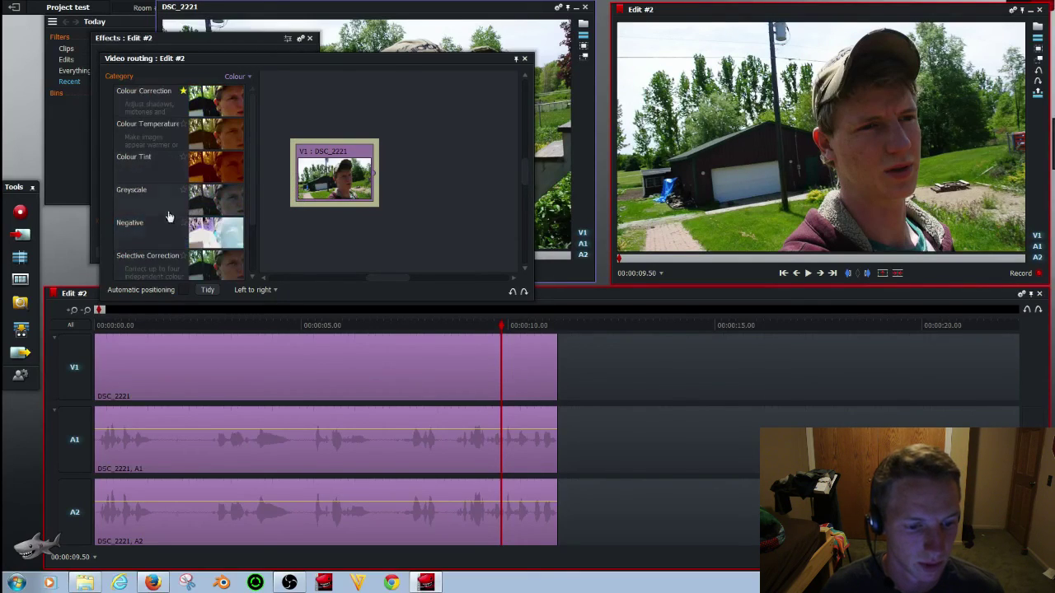
pyautogui.click(151, 137)
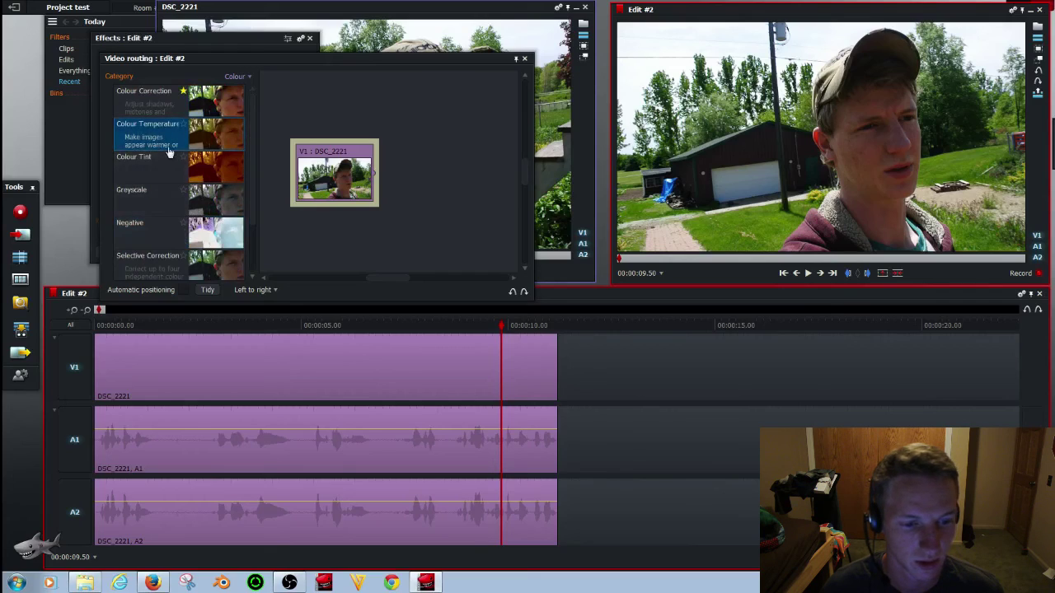
pyautogui.moveTo(165, 136); pyautogui.dragTo(430, 178)
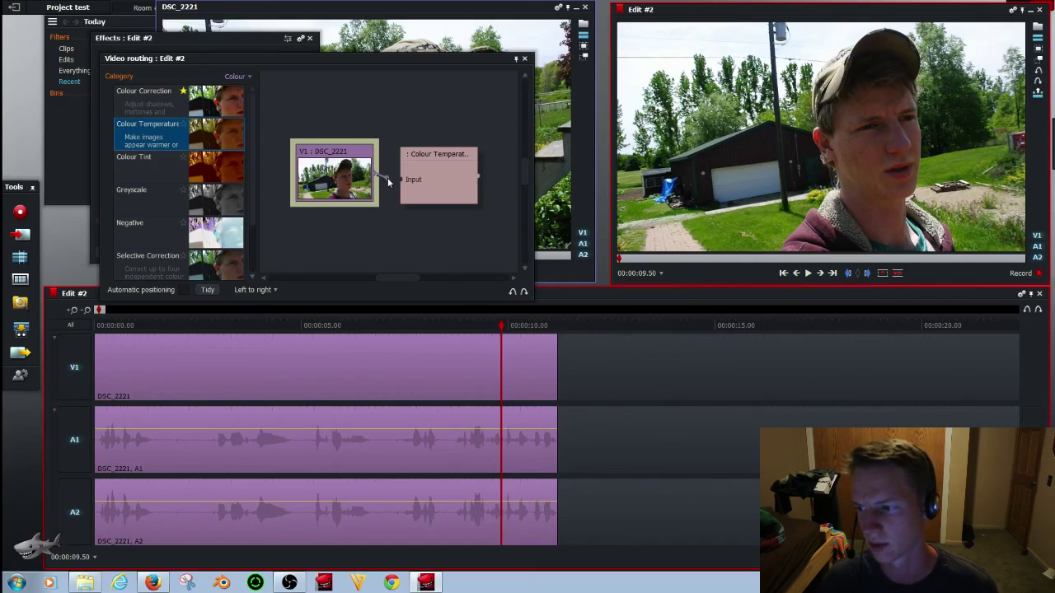
# Wire the clip into Colour Temperature and play from about 4 seconds to check colour.
pyautogui.moveTo(379, 178); pyautogui.dragTo(402, 184)
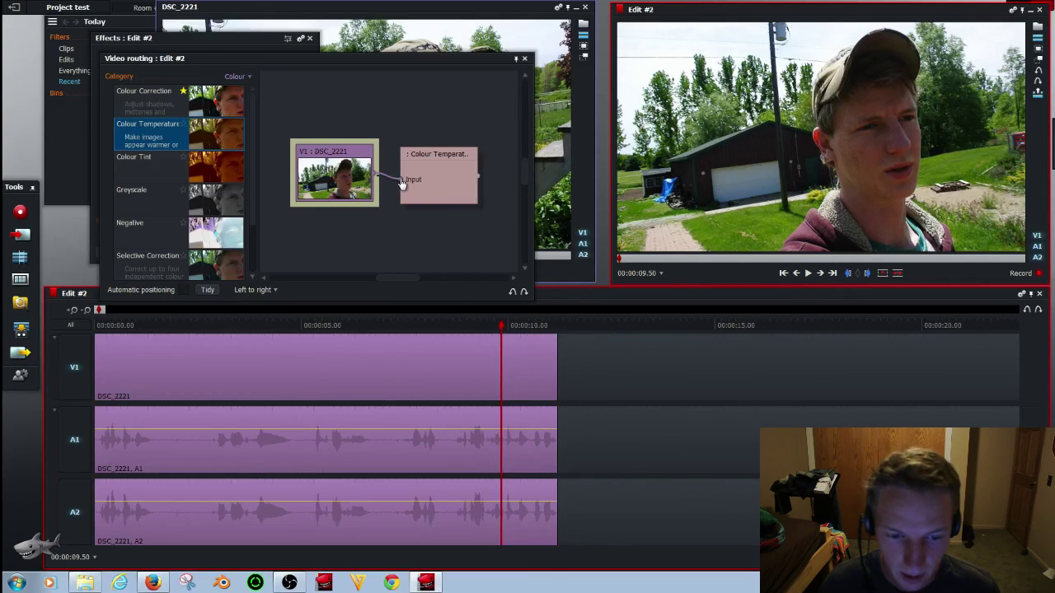
pyautogui.moveTo(402, 184); pyautogui.dragTo(401, 185)
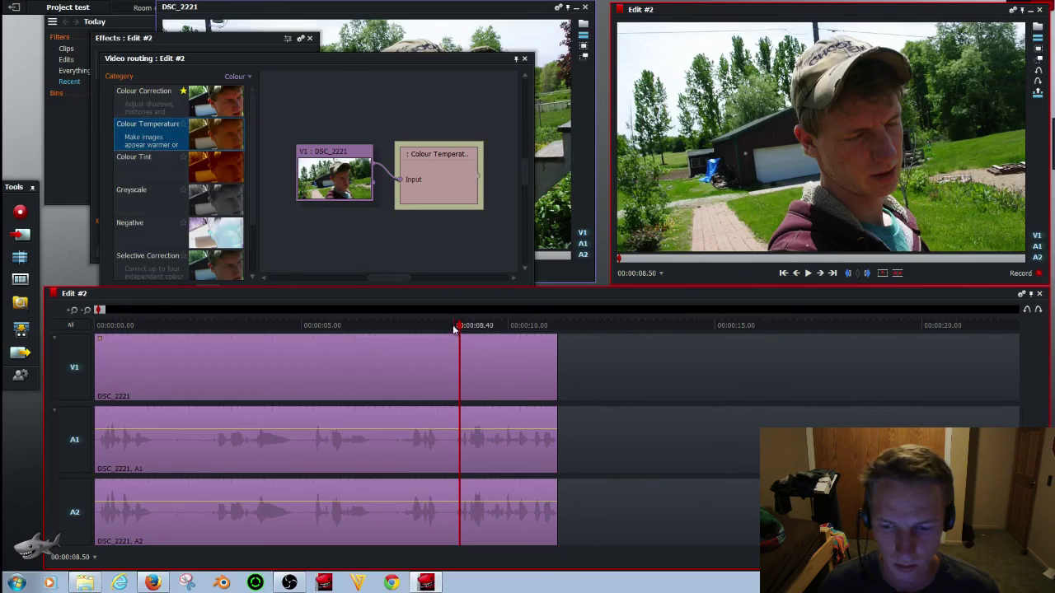
pyautogui.scroll(2, 416, 328)
pyautogui.scroll(4, 280, 315)
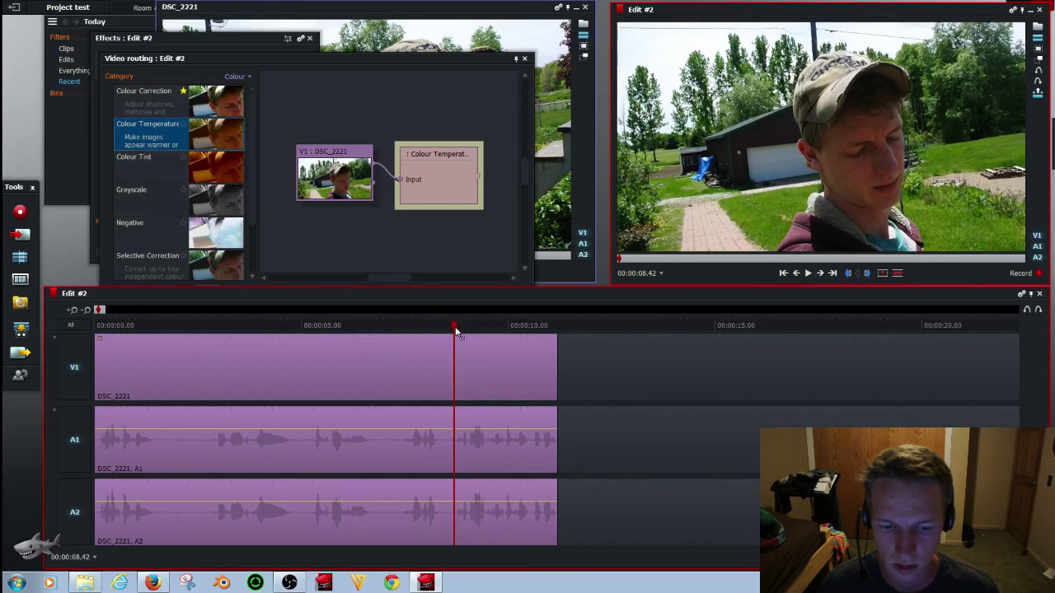
pyautogui.scroll(2, 289, 318)
pyautogui.click(283, 316)
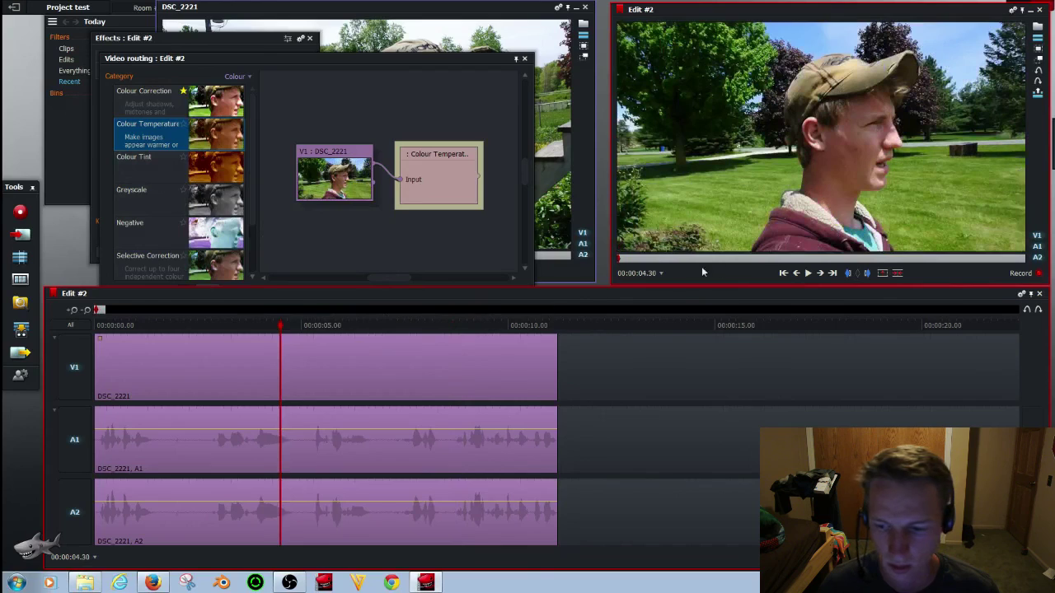
pyautogui.click(806, 274)
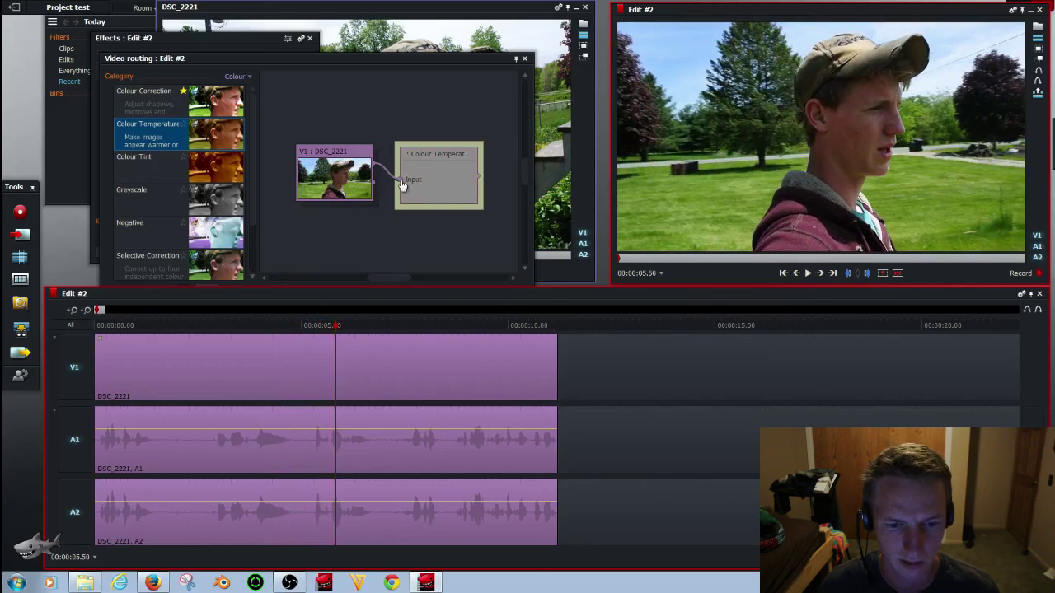
# Add a second Colour Temperature node and reroute the clip into it.
pyautogui.moveTo(400, 180)
pyautogui.mouseDown()
pyautogui.moveTo(386, 192)
pyautogui.moveTo(397, 183)
pyautogui.moveTo(403, 192)
pyautogui.mouseUp()
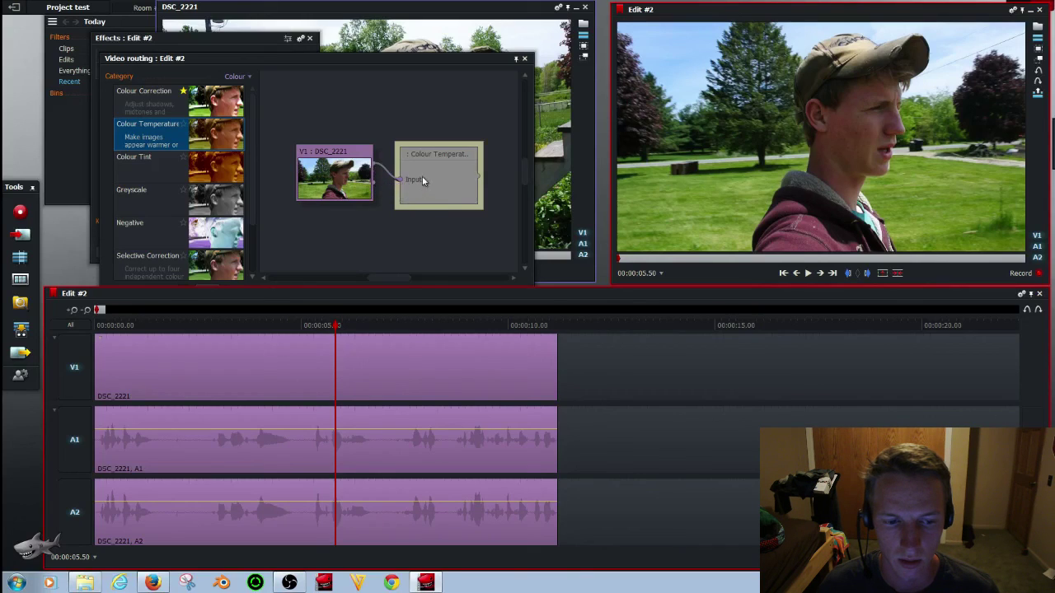
pyautogui.moveTo(173, 136); pyautogui.dragTo(423, 120)
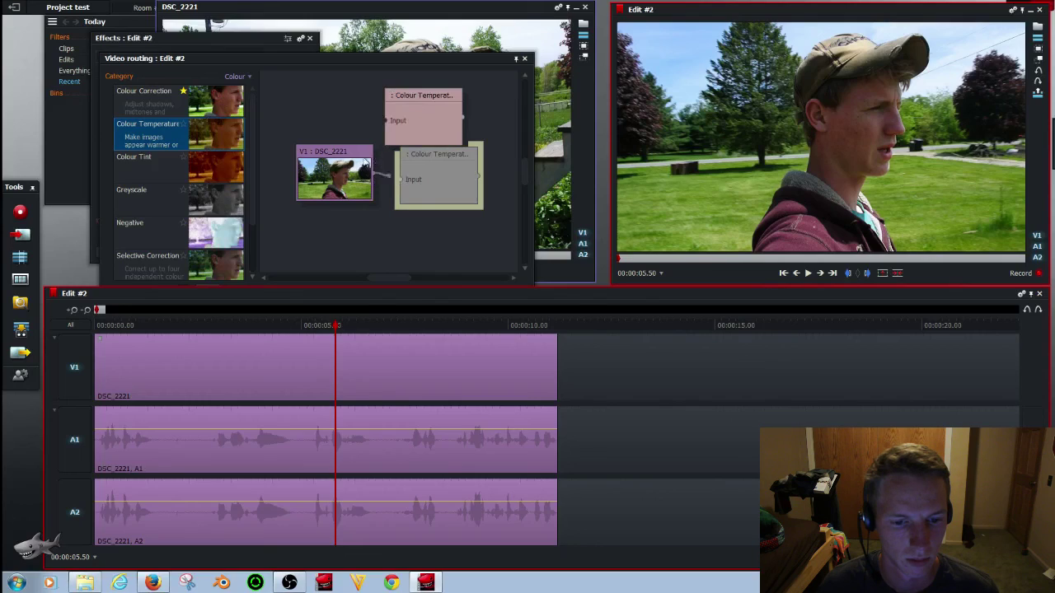
pyautogui.moveTo(399, 178); pyautogui.dragTo(385, 123)
pyautogui.moveTo(431, 175); pyautogui.dragTo(435, 212)
# Remove both Colour Temperature nodes from the routing.
pyautogui.rightClick(435, 225)
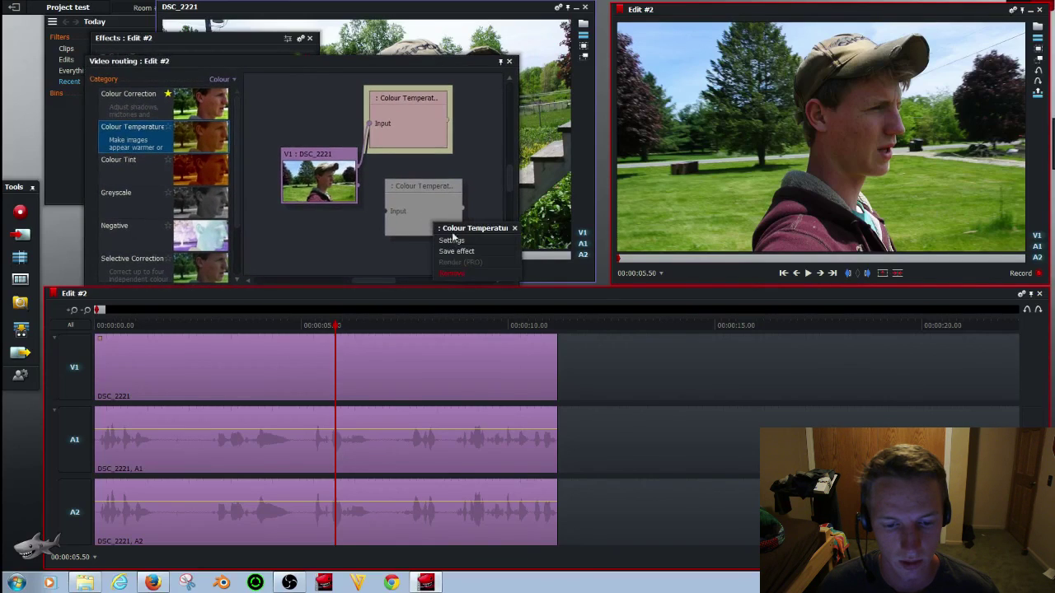
pyautogui.click(459, 272)
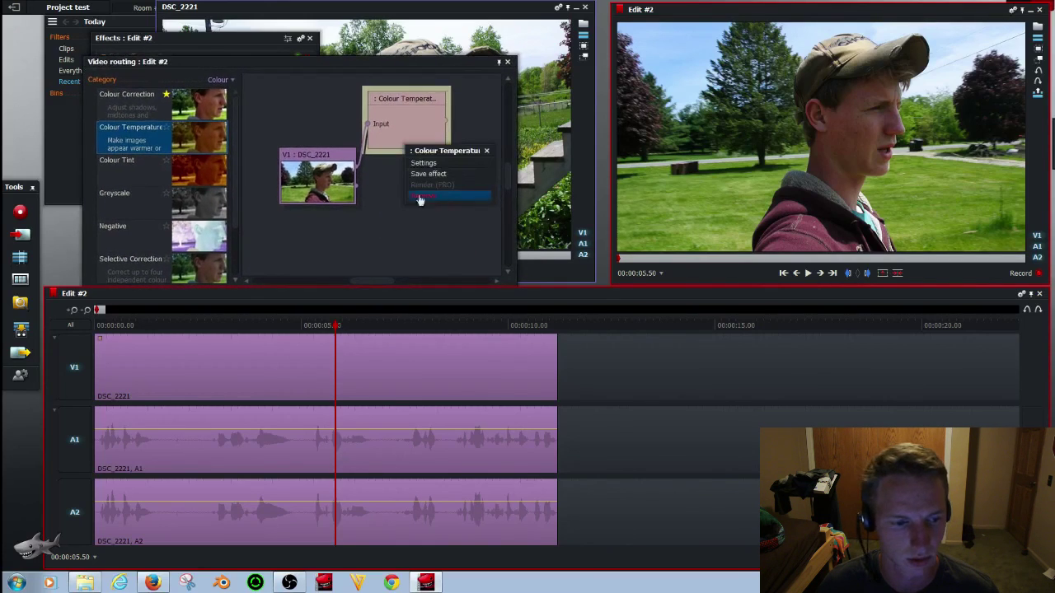
pyautogui.click(424, 195)
# Add a Colour Tint node and wire DSC_2221 into its input.
pyautogui.moveTo(157, 170); pyautogui.dragTo(423, 180)
pyautogui.moveTo(356, 180); pyautogui.dragTo(389, 190)
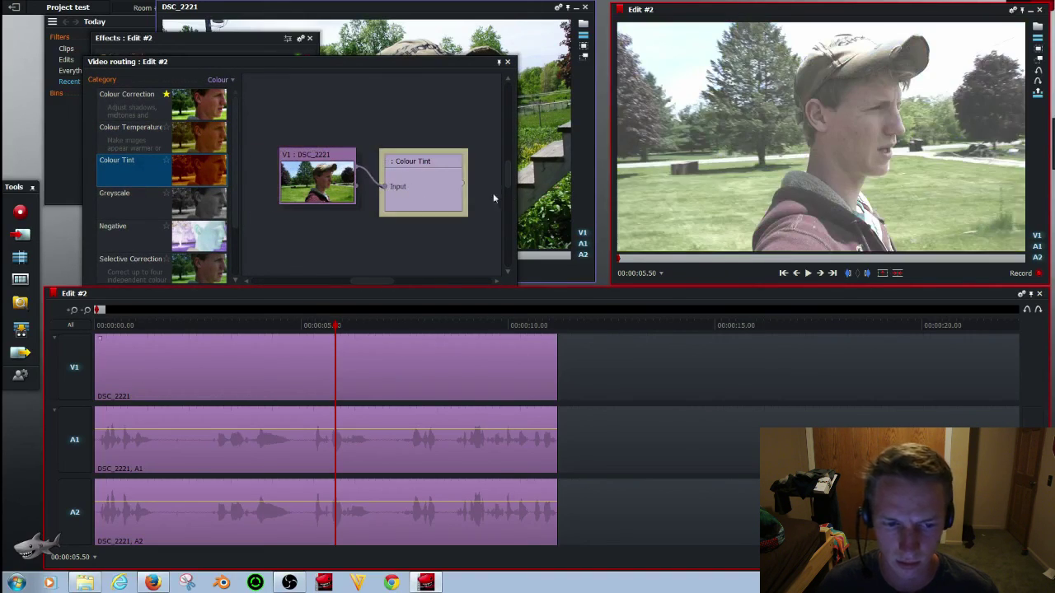
pyautogui.rightClick(417, 193)
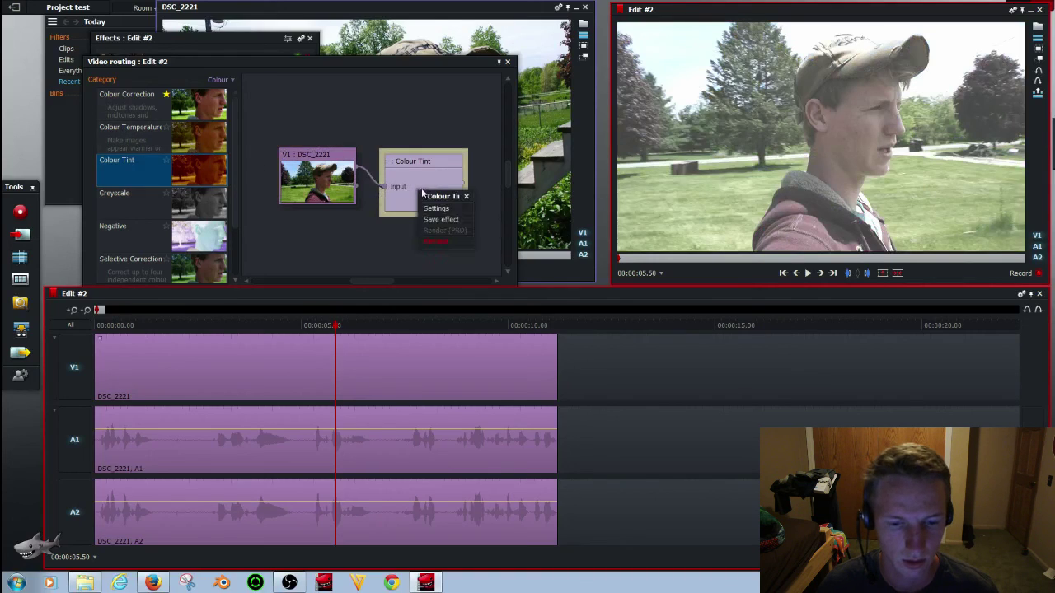
# Try a lower Colour Tint Amount, then raise it back to 50.00%.
pyautogui.click(436, 208)
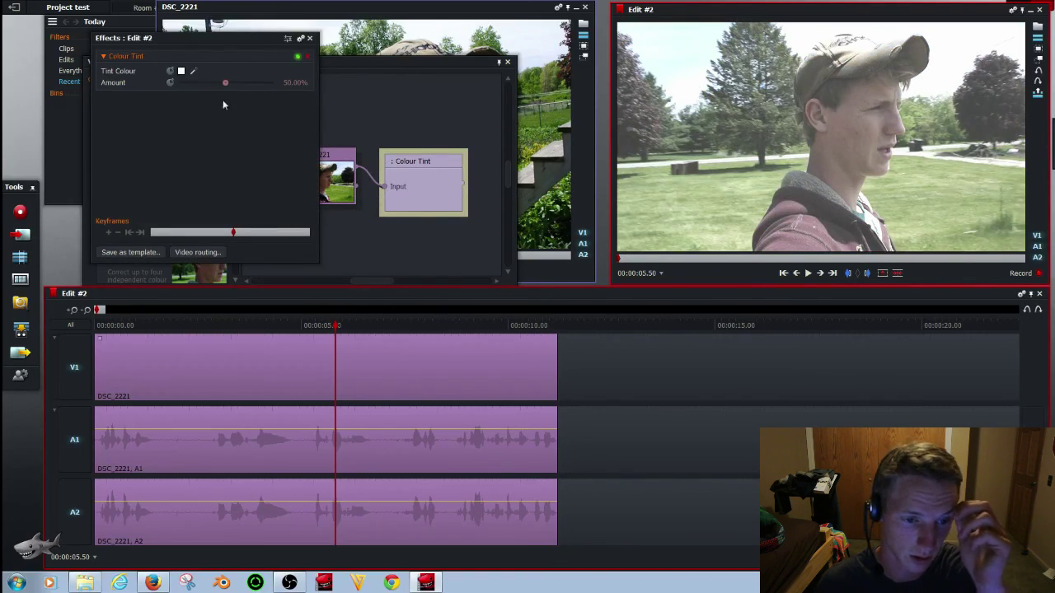
pyautogui.moveTo(225, 84)
pyautogui.mouseDown()
pyautogui.moveTo(239, 88)
pyautogui.moveTo(212, 88)
pyautogui.mouseUp()
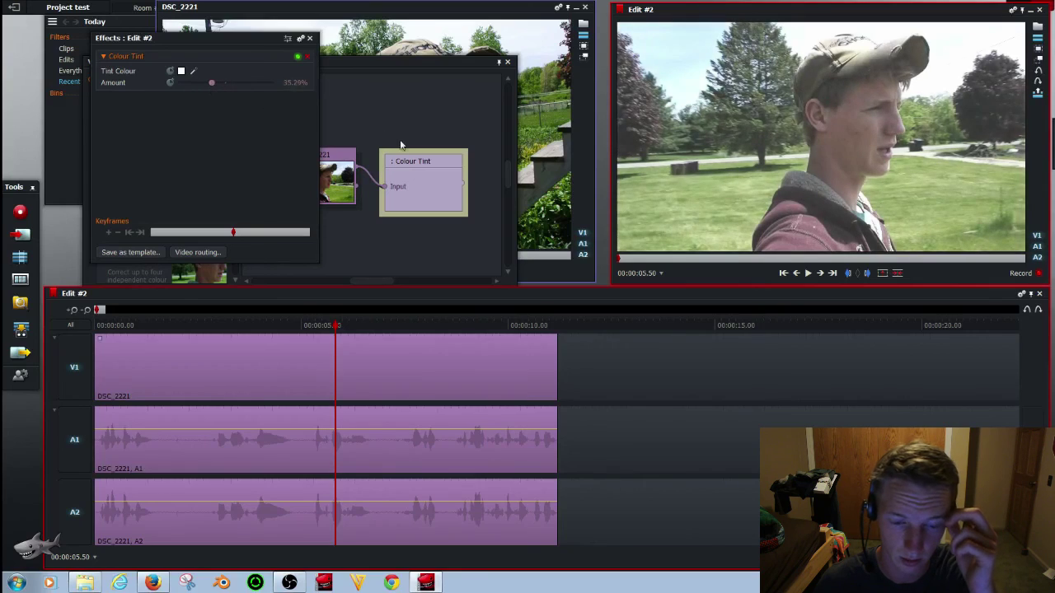
pyautogui.rightClick(429, 189)
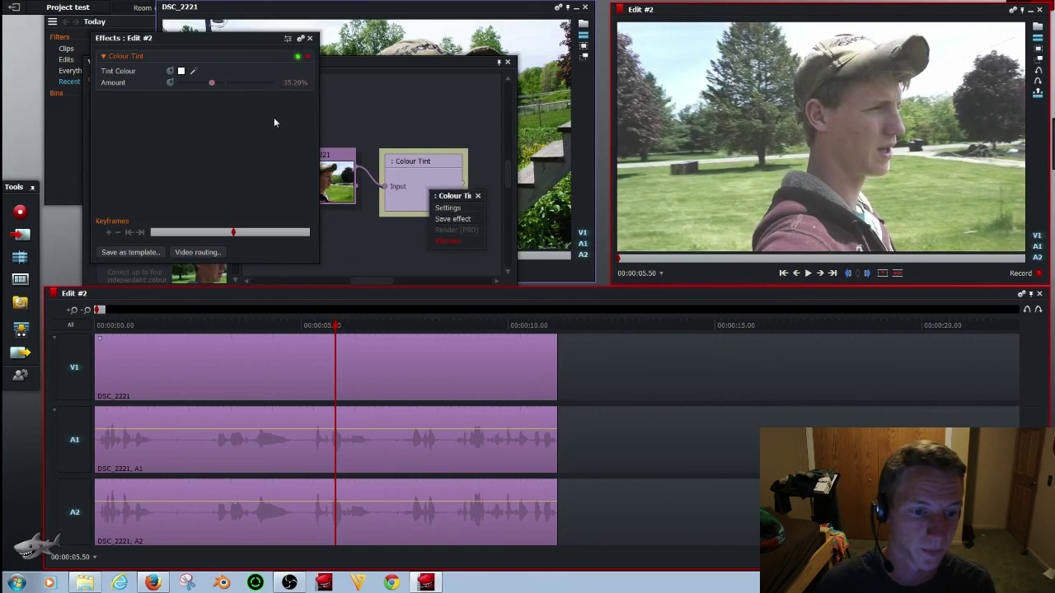
pyautogui.click(231, 103)
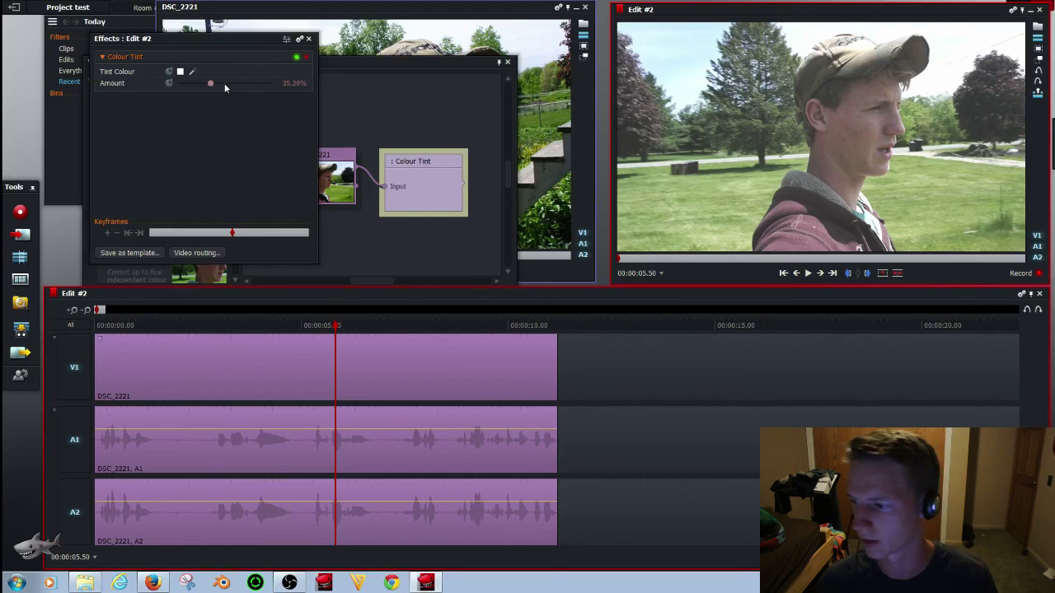
pyautogui.moveTo(211, 83); pyautogui.dragTo(227, 103)
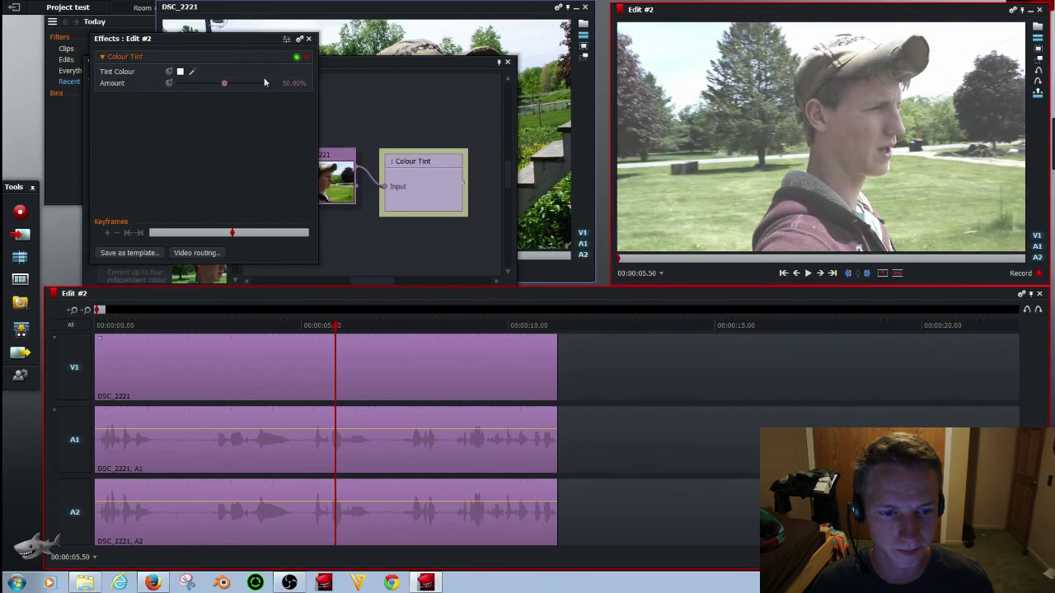
# Swap the Colour Tint node for a Colour Temperature node wired to the clip.
pyautogui.click(309, 39)
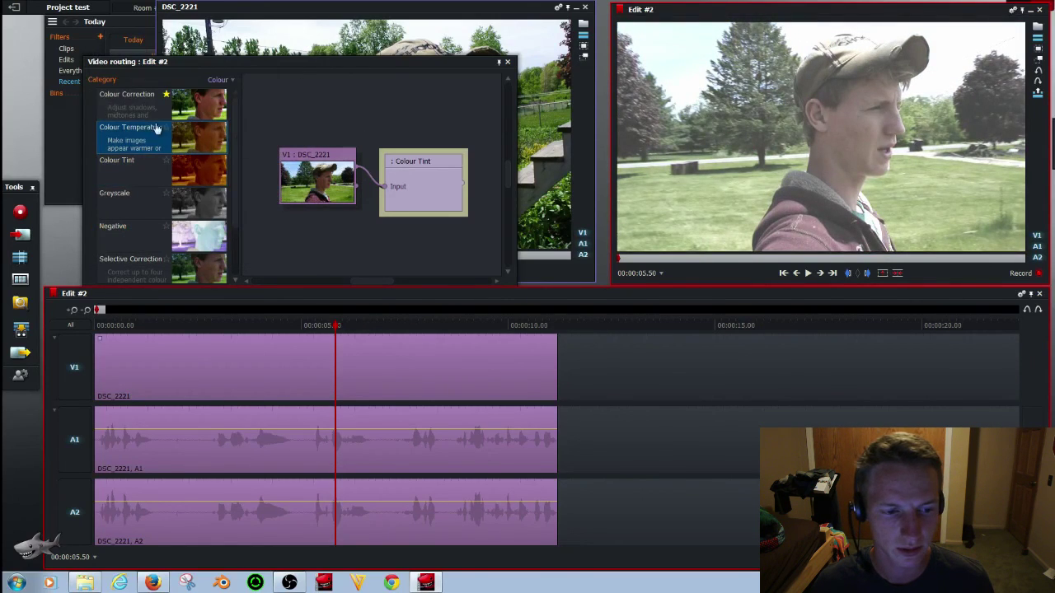
pyautogui.moveTo(157, 128); pyautogui.dragTo(421, 112)
pyautogui.rightClick(422, 169)
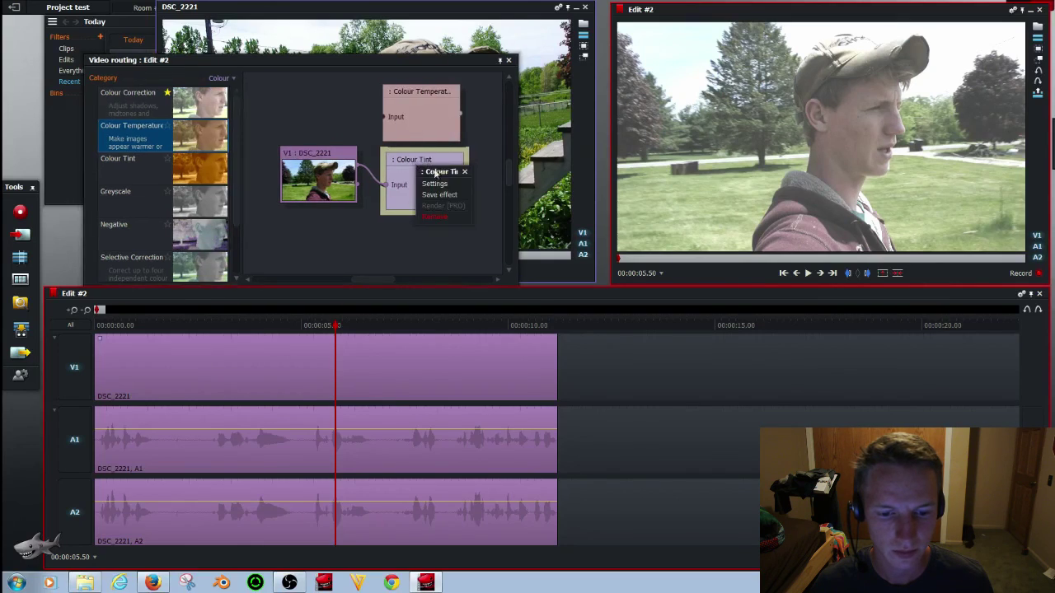
pyautogui.click(450, 219)
pyautogui.moveTo(358, 176); pyautogui.dragTo(381, 115)
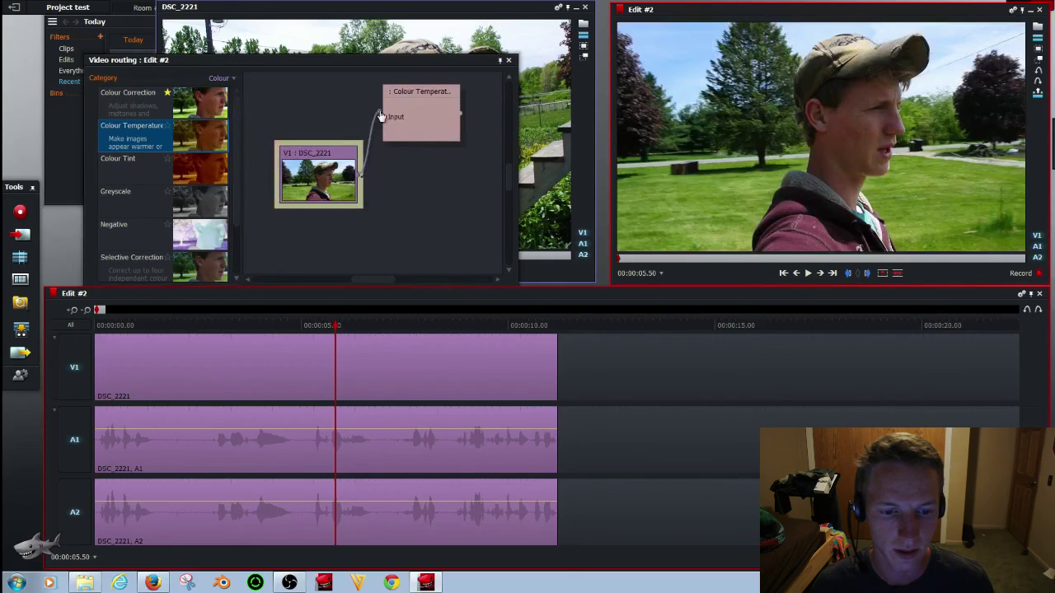
# Raise the Colour Temperature effect's Temperature to 82.35%.
pyautogui.click(422, 124)
pyautogui.rightClick(423, 126)
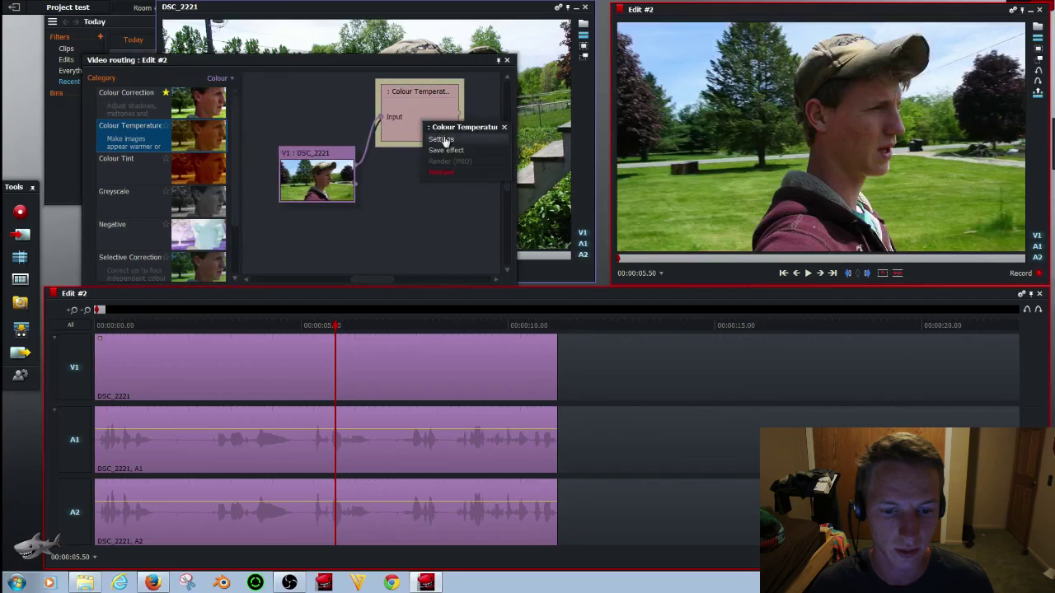
pyautogui.click(442, 139)
pyautogui.moveTo(221, 76); pyautogui.dragTo(262, 99)
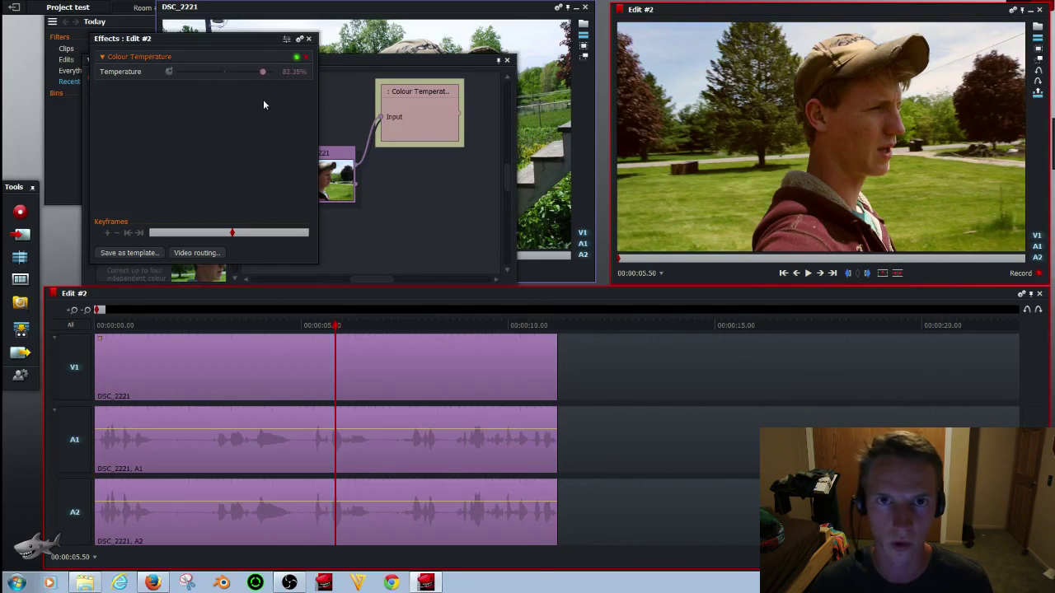
# Close the Colour Temperature settings and keep the export size at 720p.
pyautogui.click(309, 41)
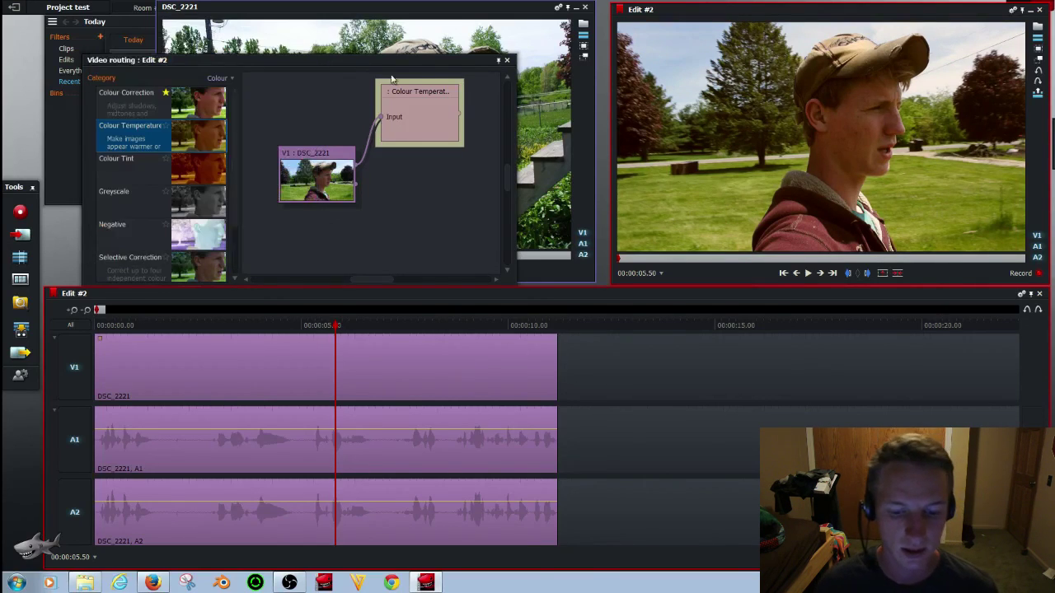
pyautogui.click(21, 352)
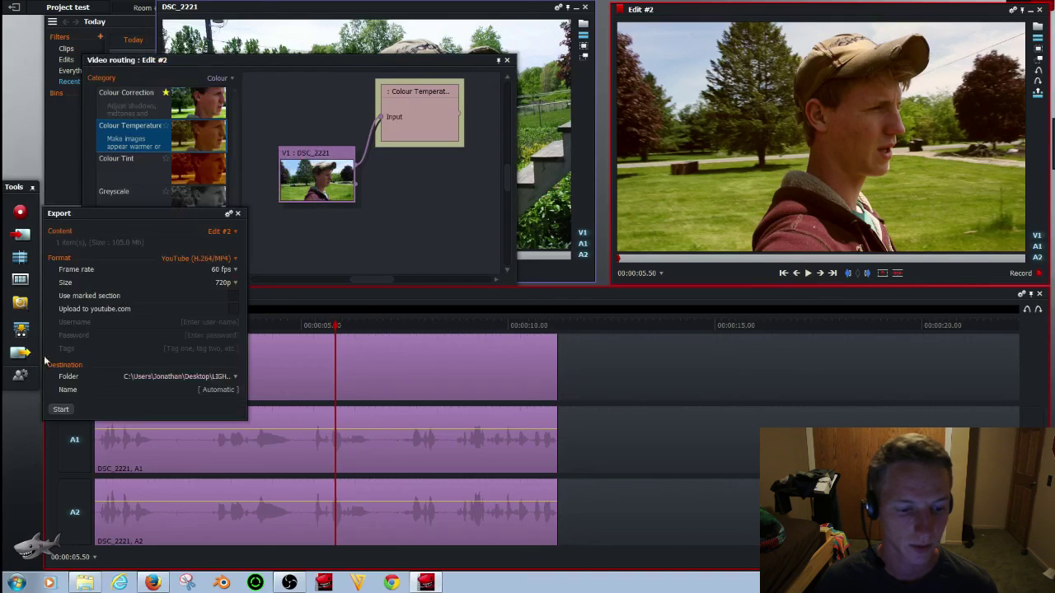
pyautogui.click(233, 282)
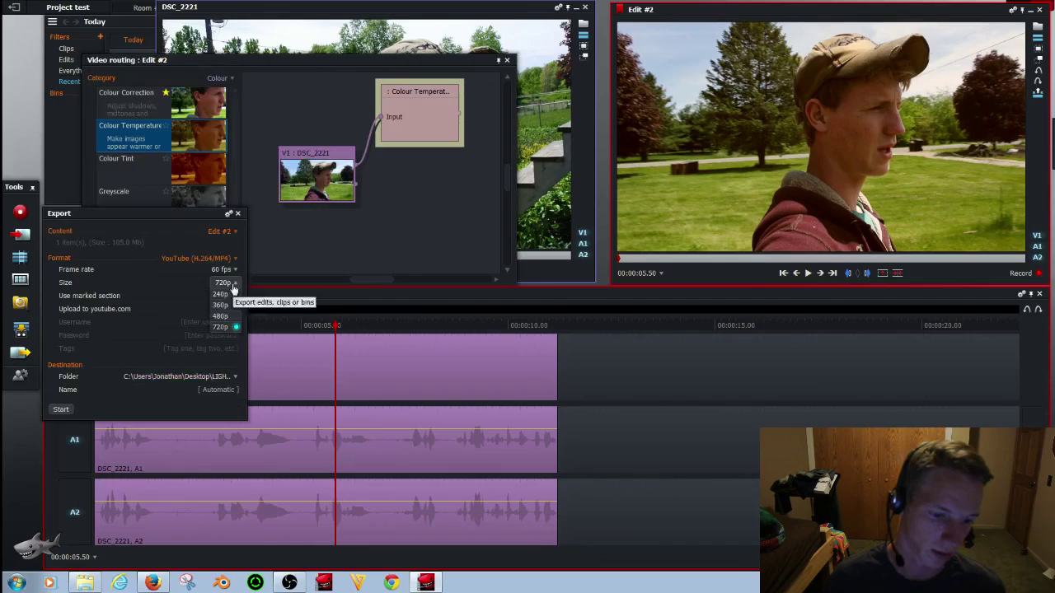
pyautogui.click(230, 329)
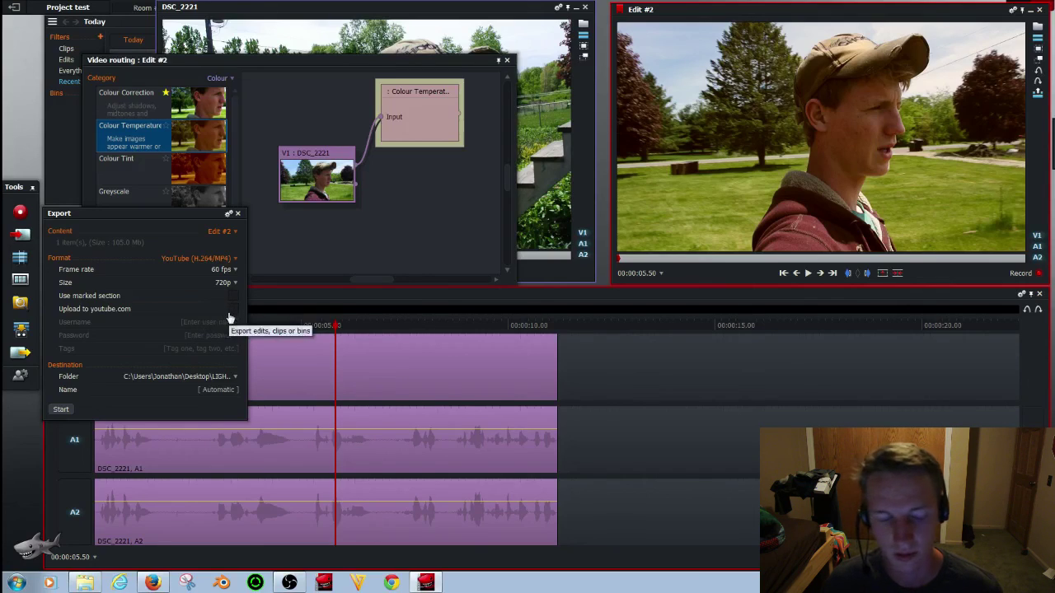
# Try the YouTube upload option's username, password and tags fields, then turn uploading off.
pyautogui.click(233, 308)
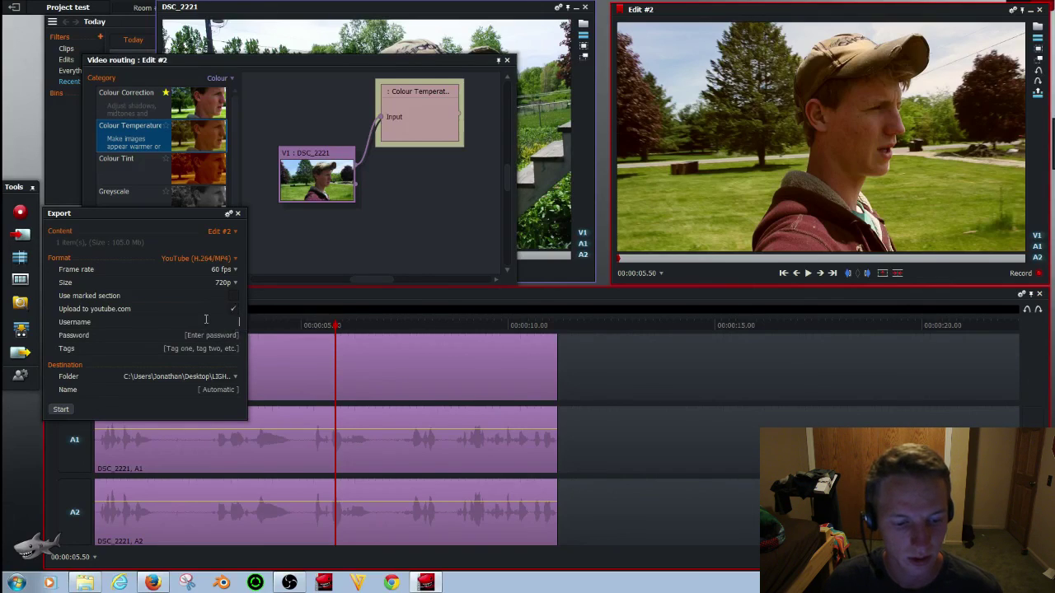
pyautogui.click(200, 323)
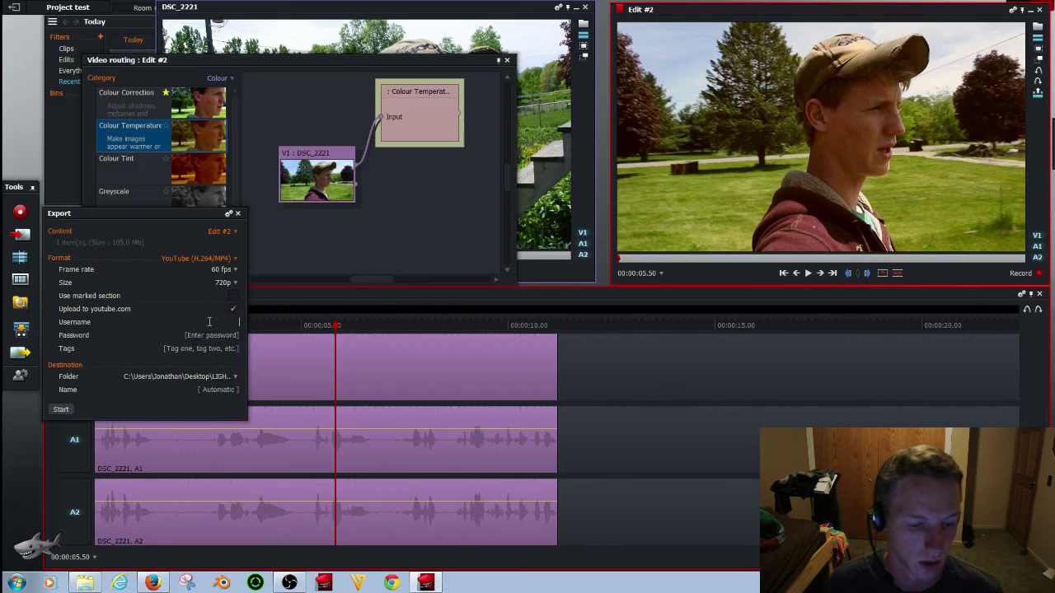
pyautogui.click(211, 335)
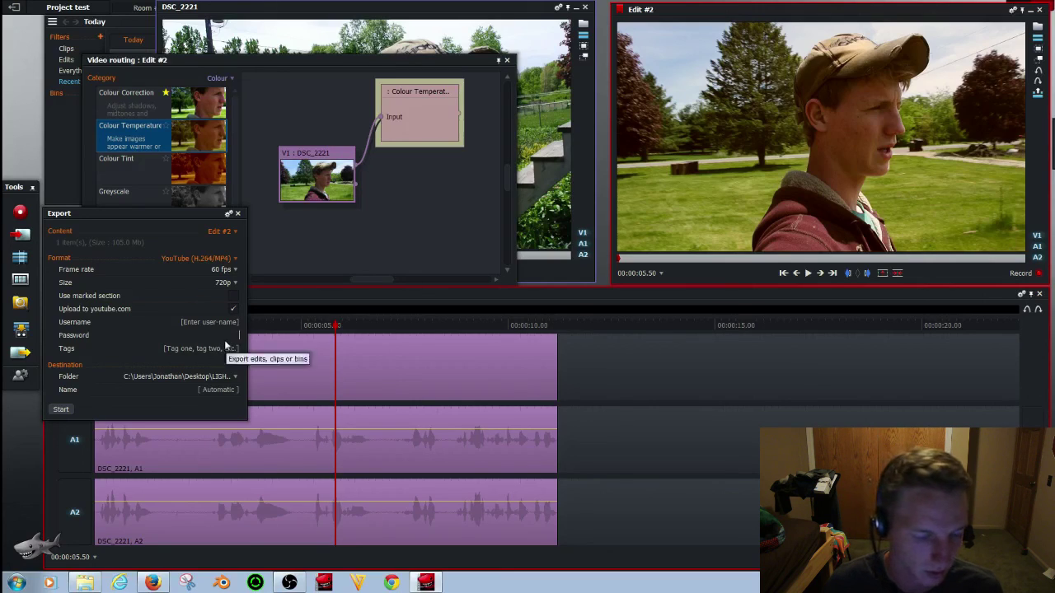
pyautogui.click(214, 347)
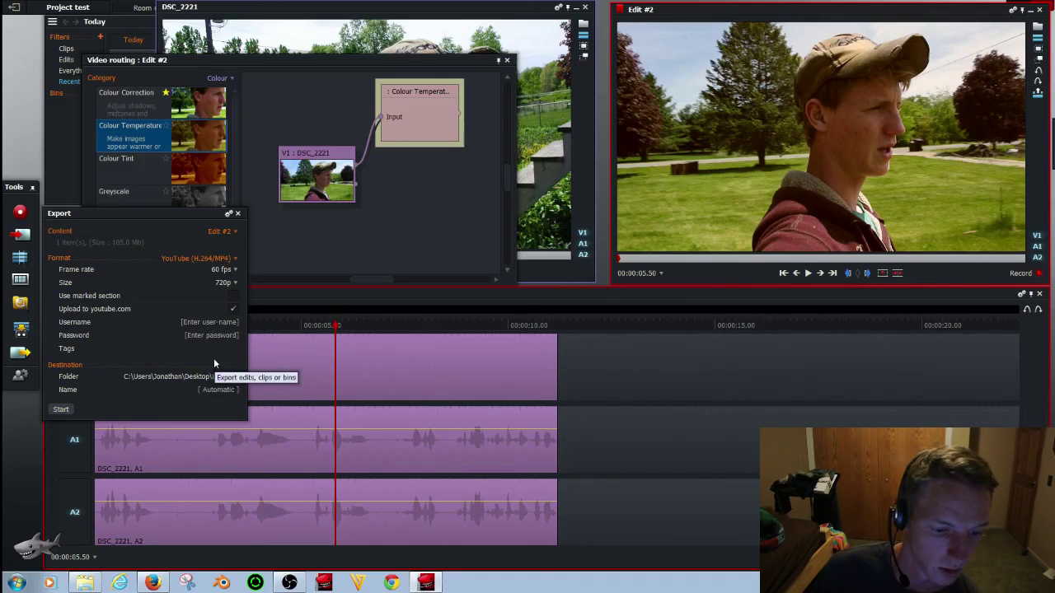
pyautogui.click(232, 311)
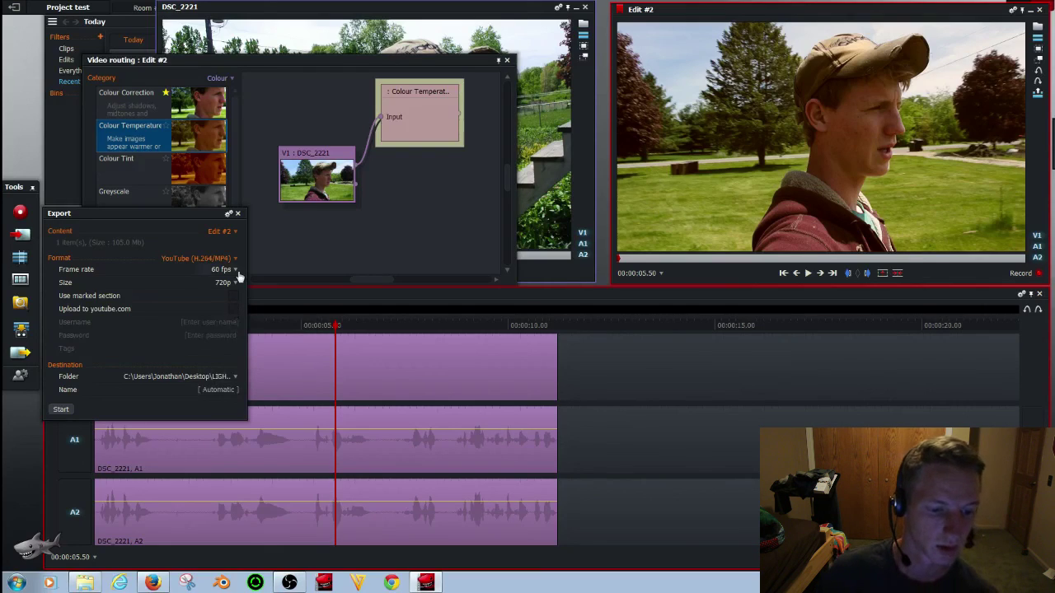
# Keep the export frame rate at 60 fps and close the export settings.
pyautogui.click(235, 269)
pyautogui.click(228, 303)
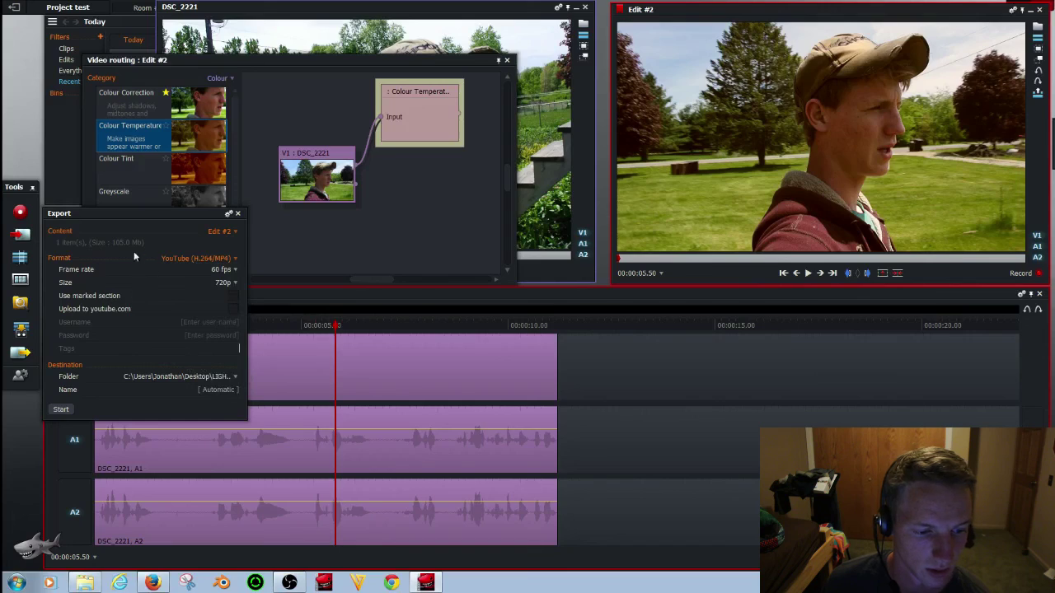
pyautogui.click(230, 214)
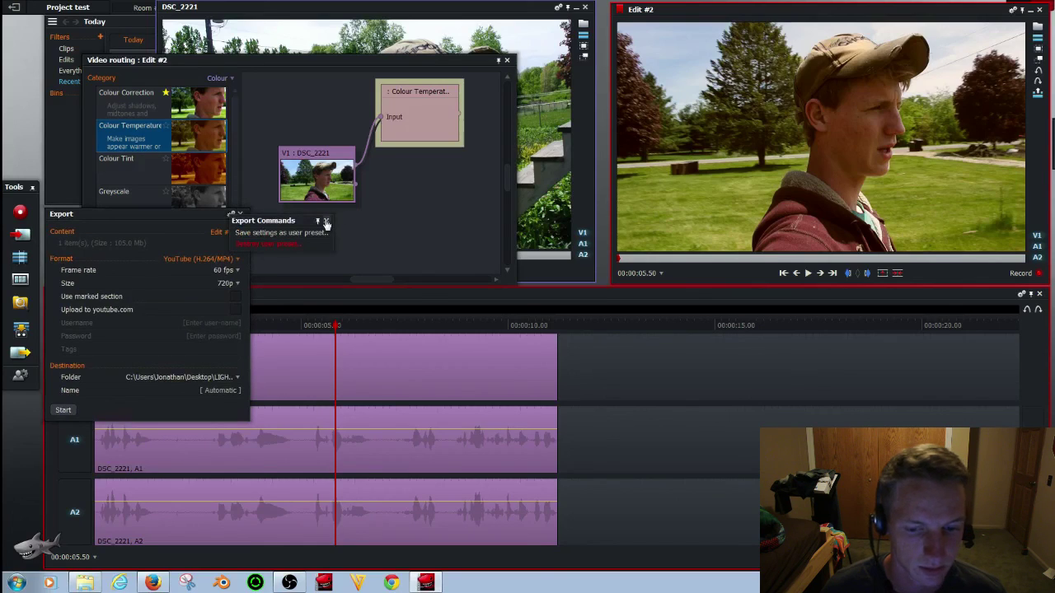
pyautogui.click(242, 215)
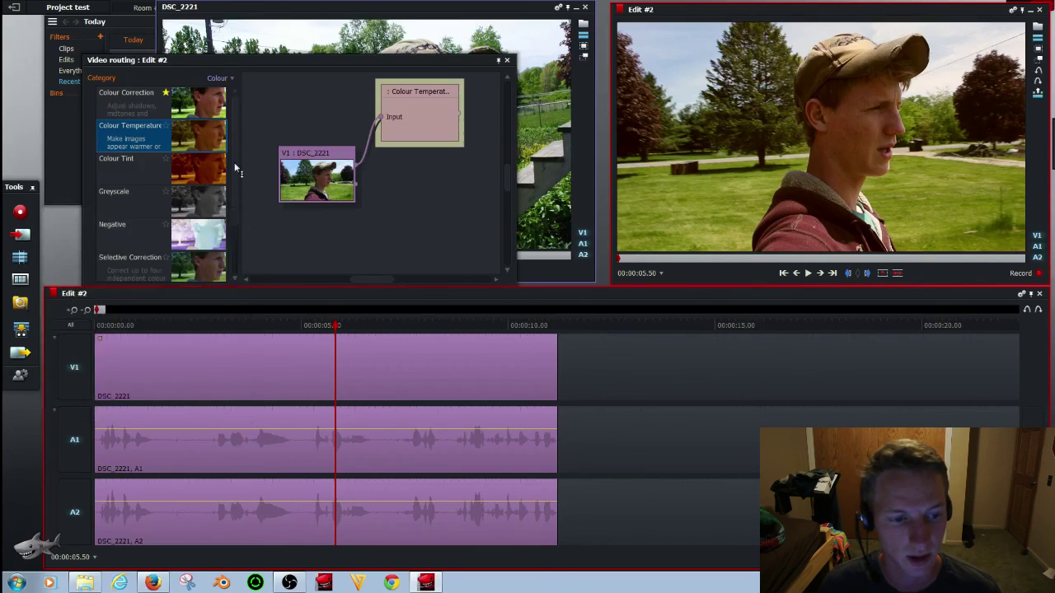
pyautogui.scroll(-2, 176, 173)
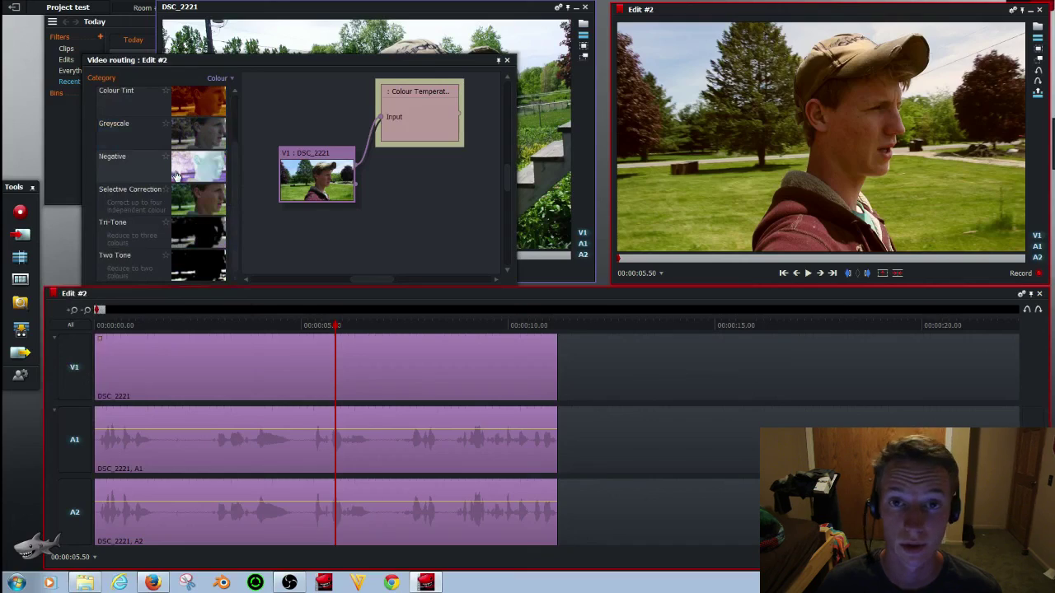